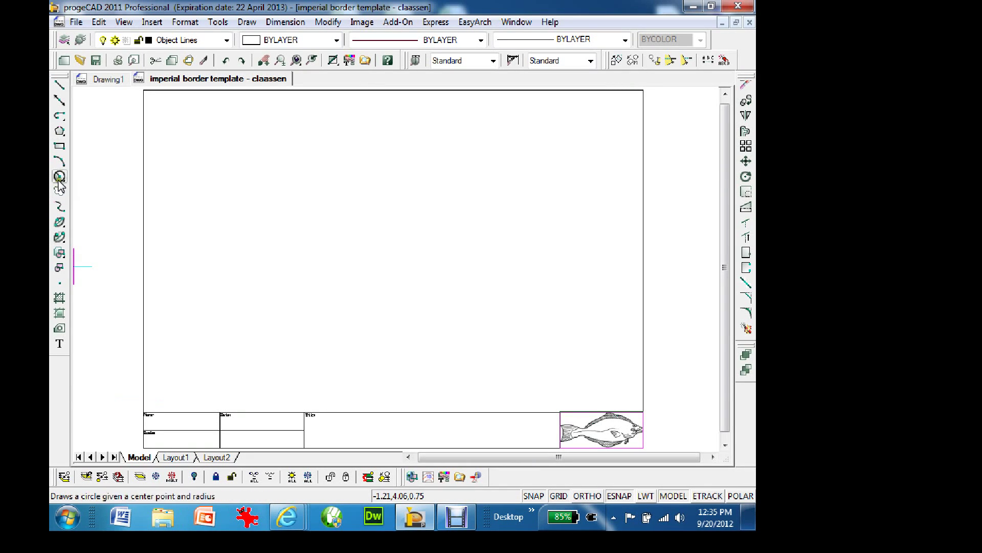
Step: Draw a rectangle about 4.75 units wide and 3 units high in the middle of the sheet
{"action": "left_click", "coordinate": [59, 146]}
{"action": "left_click", "coordinate": [286, 186]}
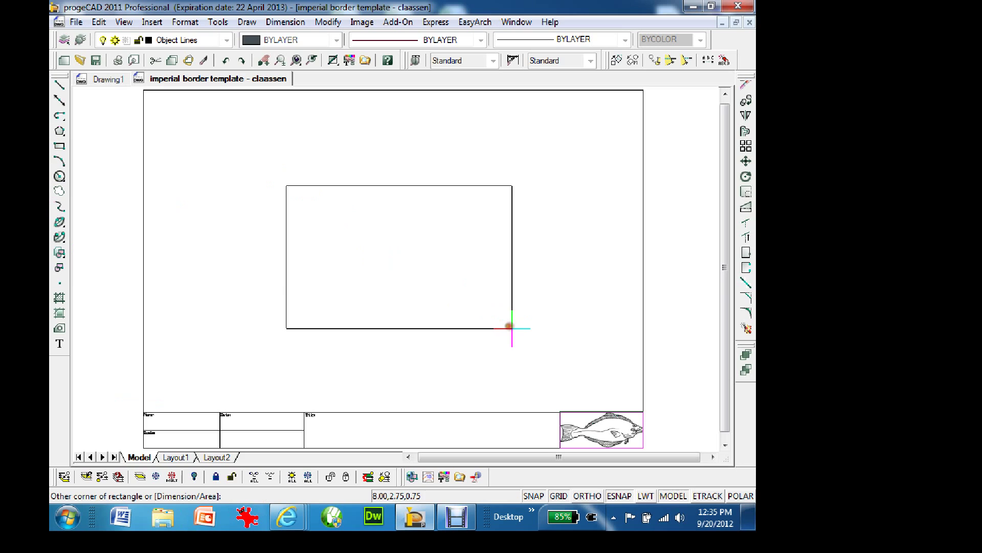
{"action": "left_click", "coordinate": [511, 328]}
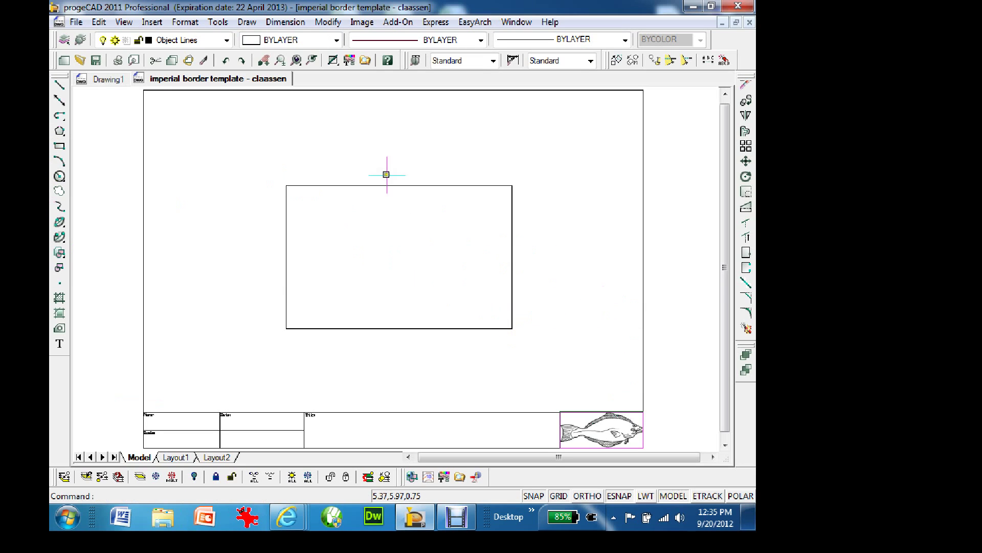
Step: Draw a circle with a radius of about 0.79 inside the rectangle, centered at about 5.25,4.50
{"action": "left_click", "coordinate": [59, 85]}
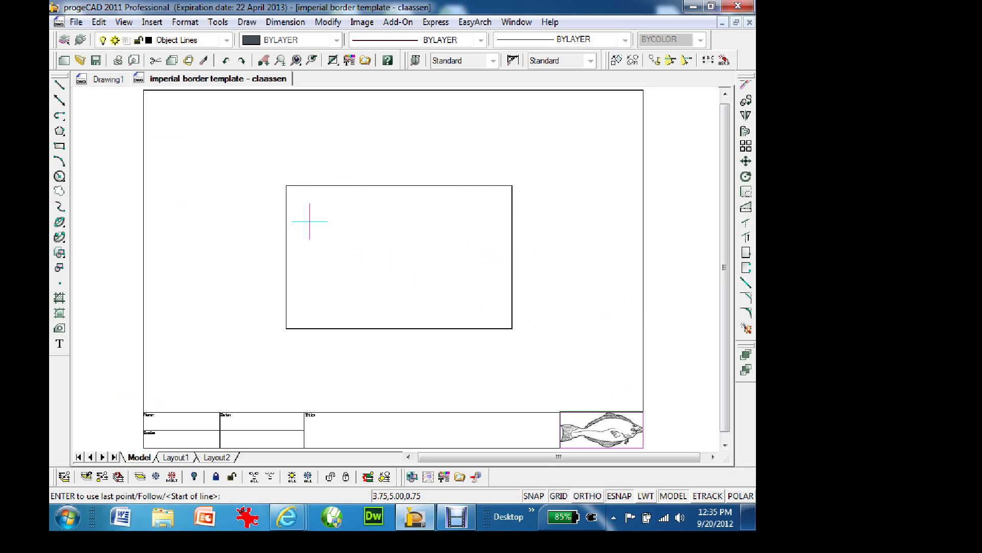
{"action": "left_click", "coordinate": [59, 176]}
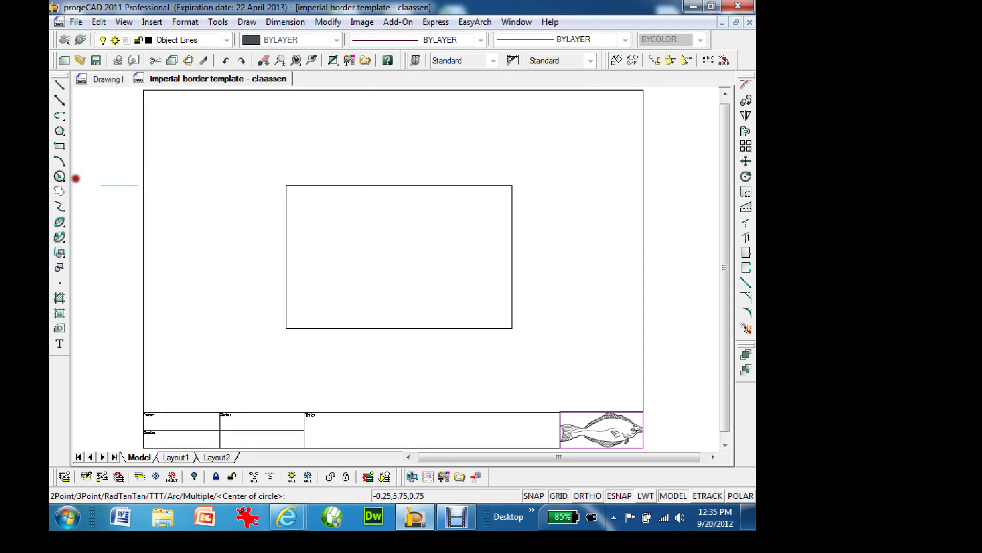
{"action": "left_click", "coordinate": [381, 244]}
{"action": "left_click", "coordinate": [419, 251]}
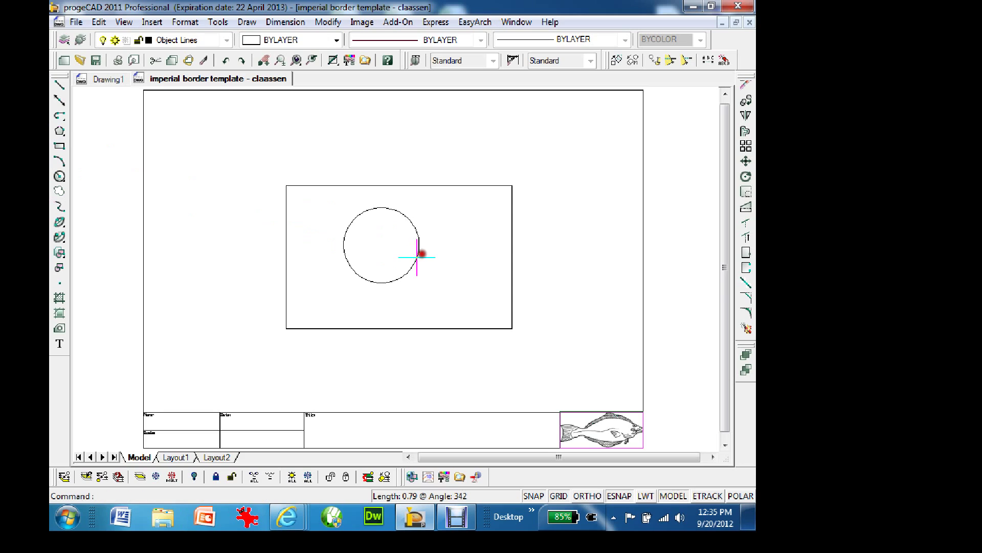
Step: Set the entity snap modes to Endpoint, Center, Midpoint, Intersection and Quadrant
{"action": "left_click", "coordinate": [60, 85]}
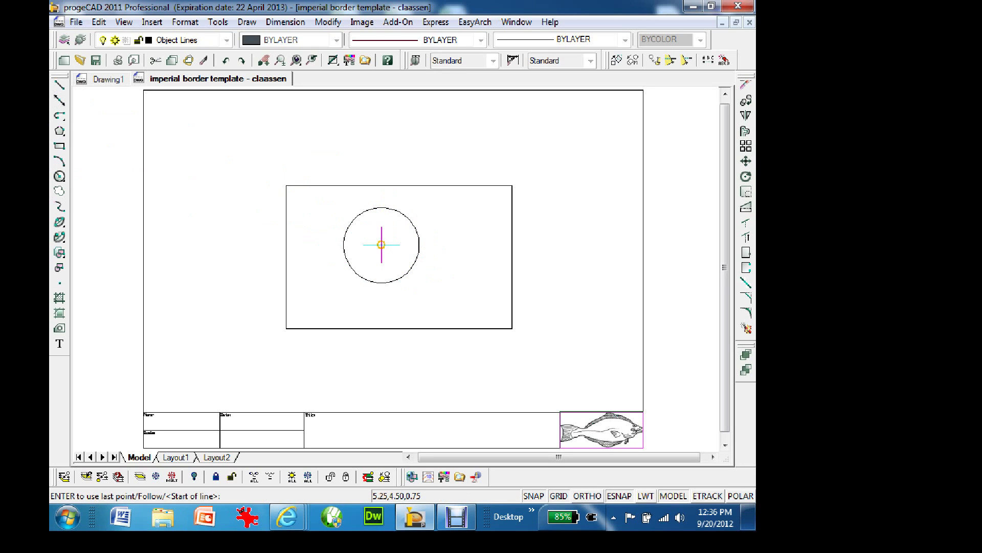
{"action": "right_click", "coordinate": [616, 494]}
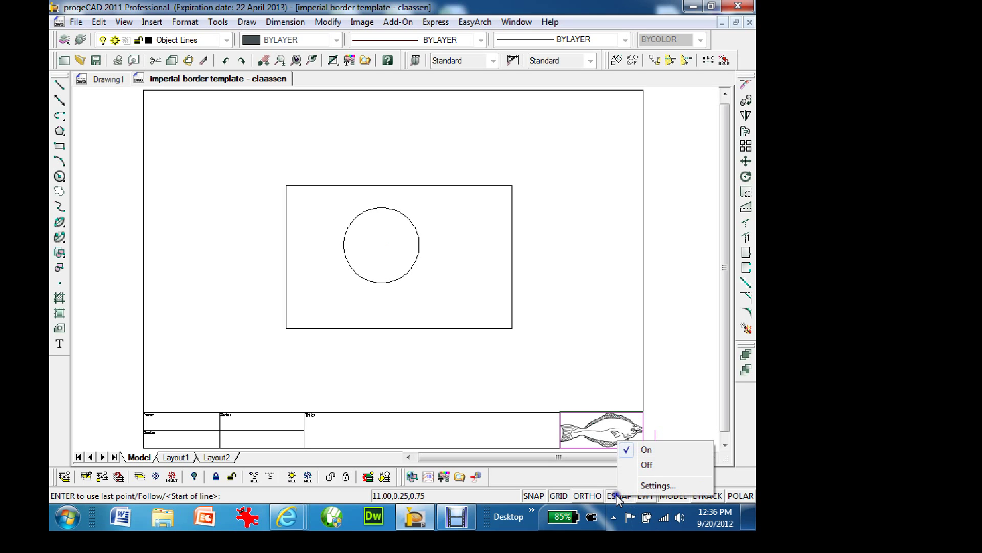
{"action": "left_click", "coordinate": [655, 485]}
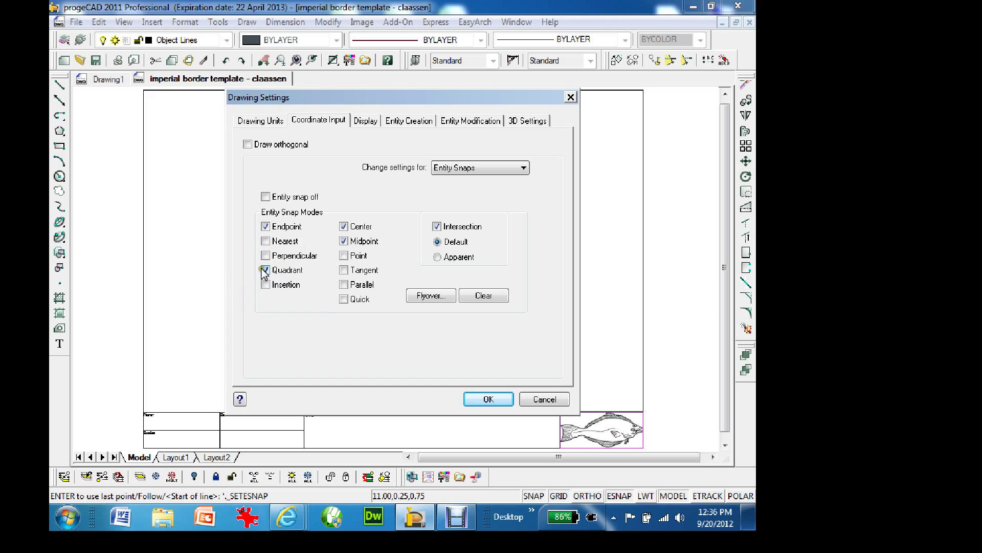
{"action": "left_click", "coordinate": [503, 400]}
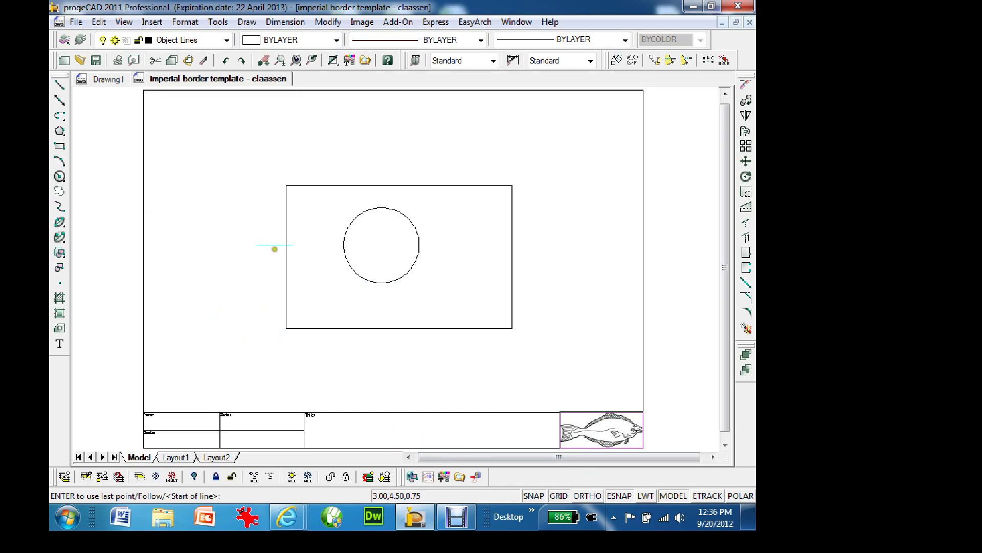
Step: Begin a line below the rectangle and try switching orthogonal mode and snap while placing its end point
{"action": "left_click", "coordinate": [60, 85]}
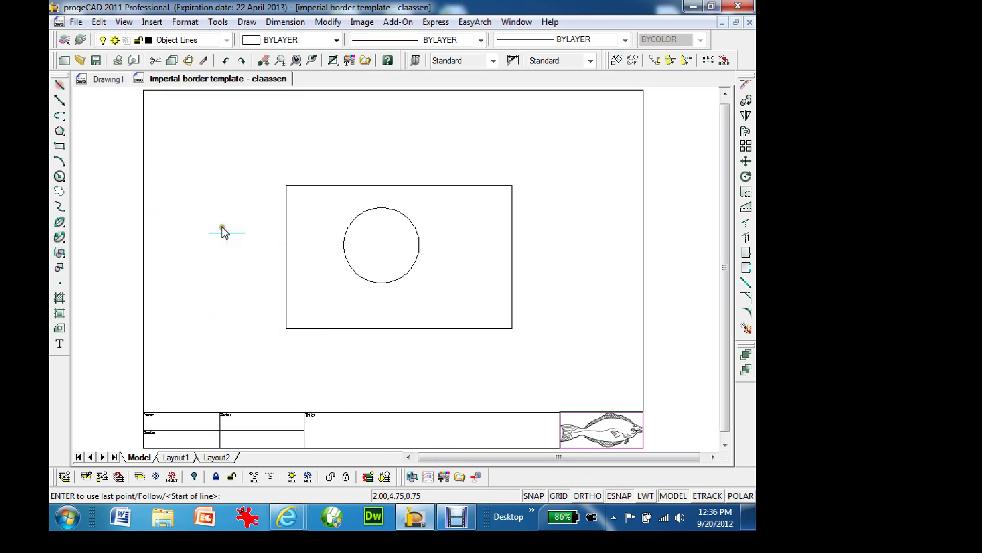
{"action": "left_click", "coordinate": [297, 364]}
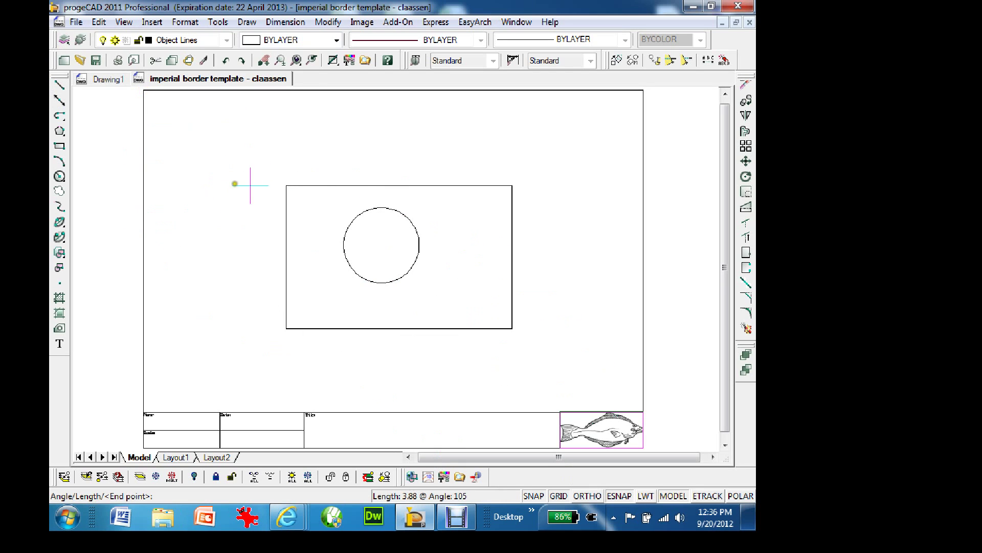
{"action": "left_click", "coordinate": [588, 496]}
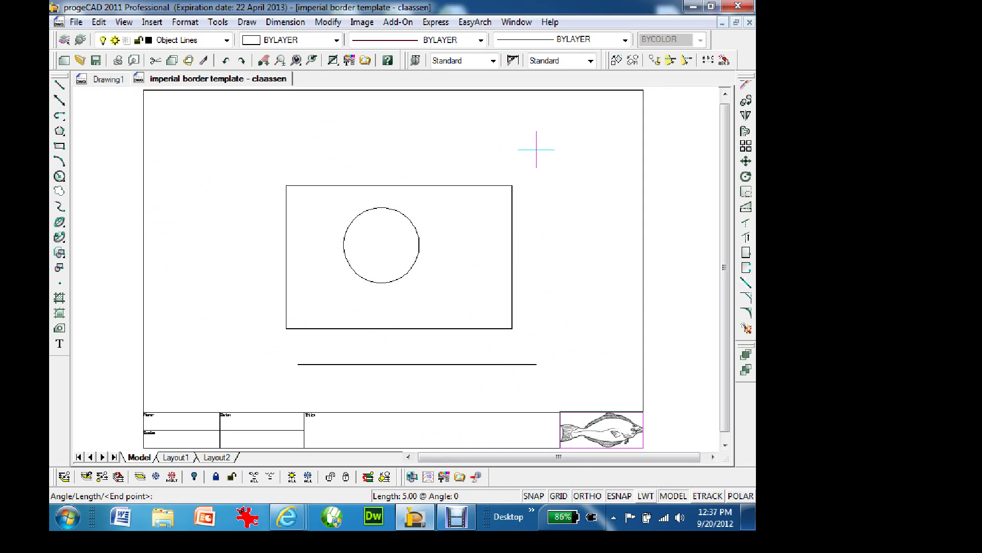
{"action": "left_click", "coordinate": [536, 495]}
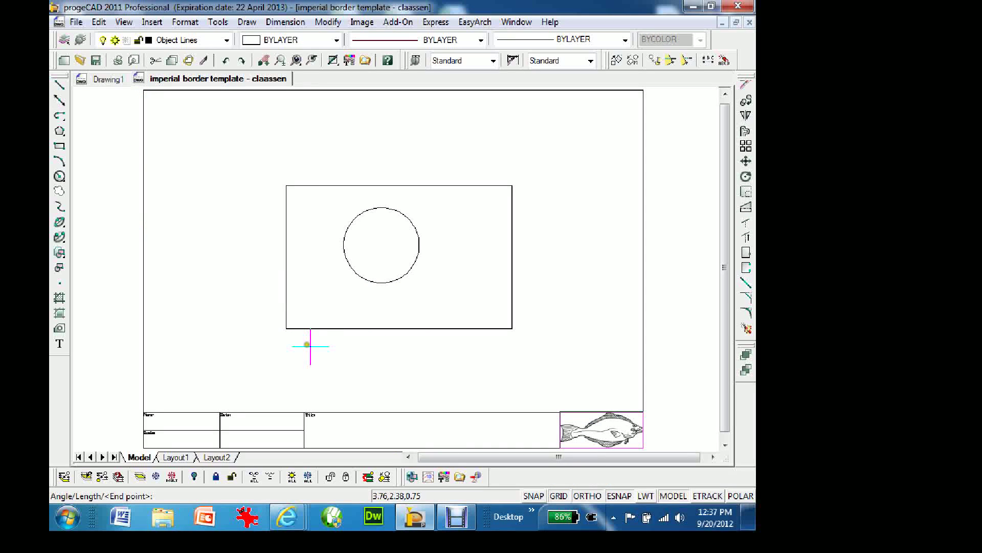
{"action": "left_click", "coordinate": [589, 496]}
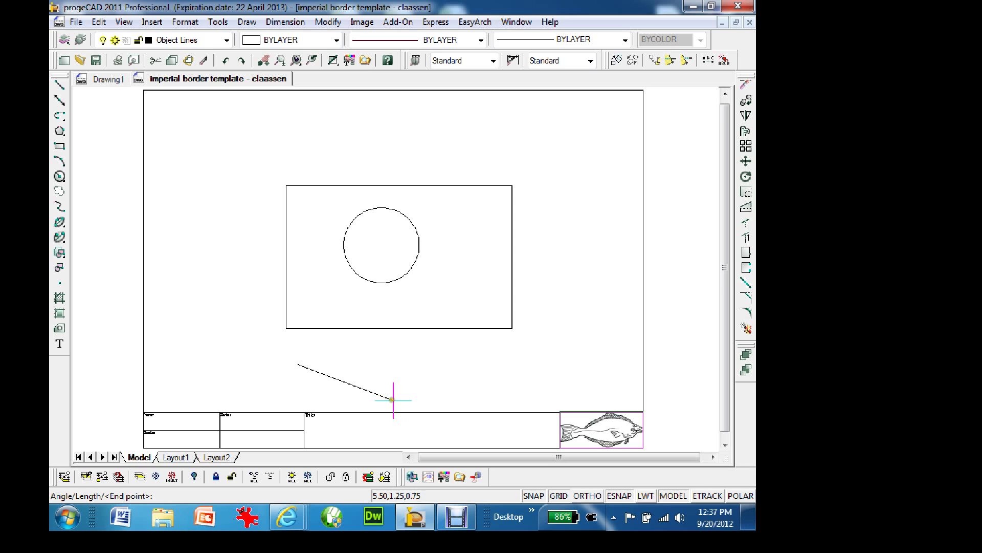
Step: Review the snap and grid settings, and end the line horizontally about 1.25 units from its start point
{"action": "right_click", "coordinate": [556, 496]}
{"action": "left_click", "coordinate": [584, 489]}
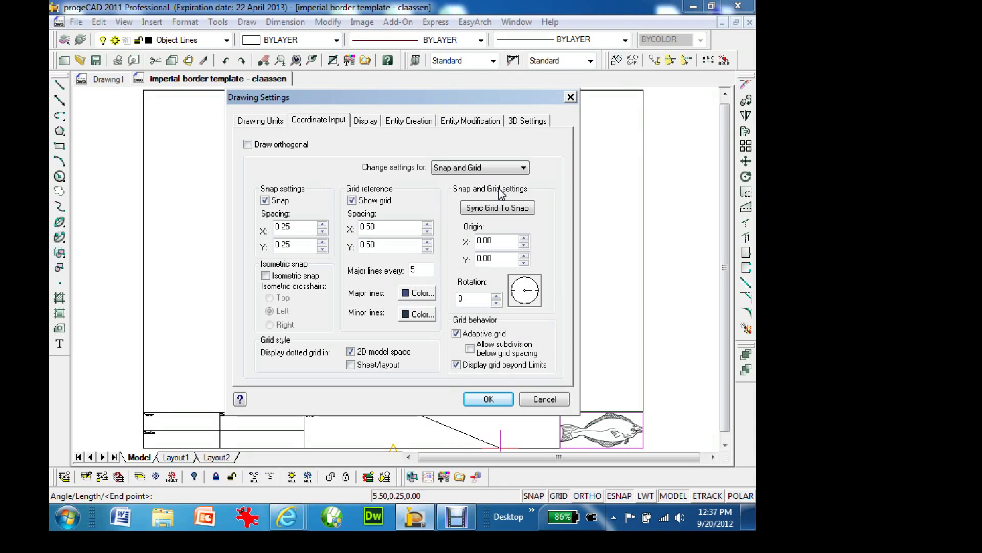
{"action": "left_click", "coordinate": [536, 399]}
{"action": "left_click", "coordinate": [357, 364]}
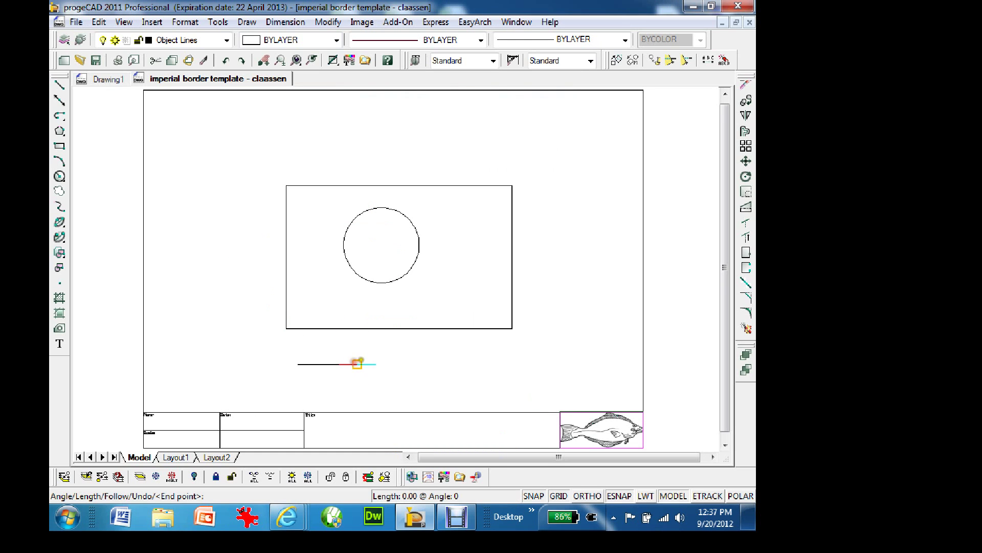
{"action": "key", "text": "Escape"}
{"action": "key", "text": "Delete"}
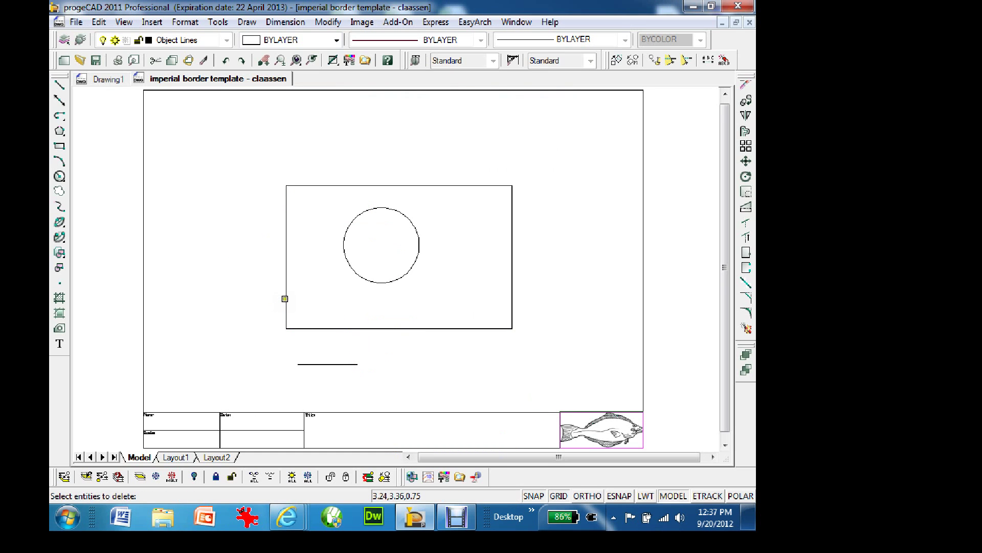
{"action": "left_click", "coordinate": [285, 298]}
{"action": "left_click", "coordinate": [301, 305]}
{"action": "key", "text": "F7"}
{"action": "left_click", "coordinate": [258, 165]}
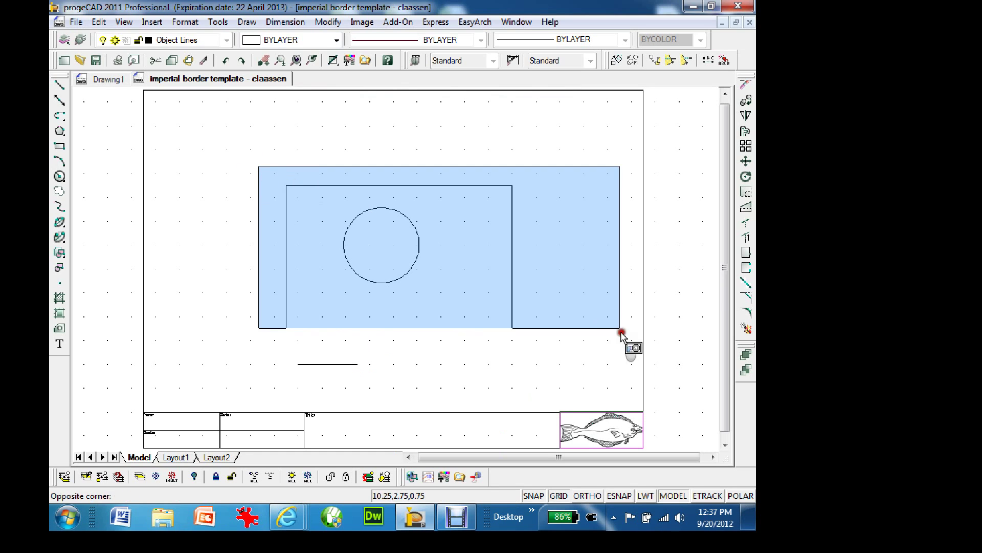
{"action": "left_click", "coordinate": [537, 351]}
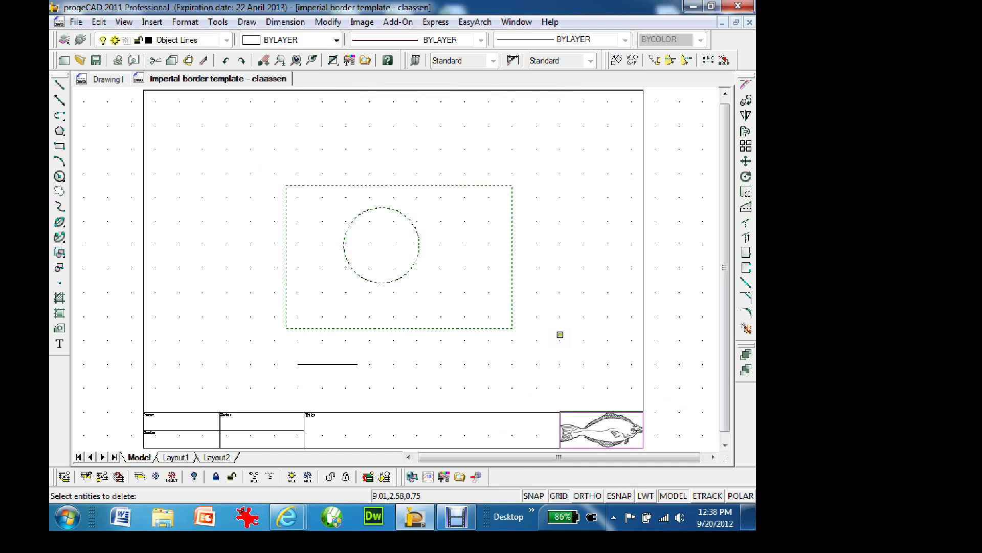
{"action": "key", "text": "Escape"}
{"action": "left_click", "coordinate": [248, 155]}
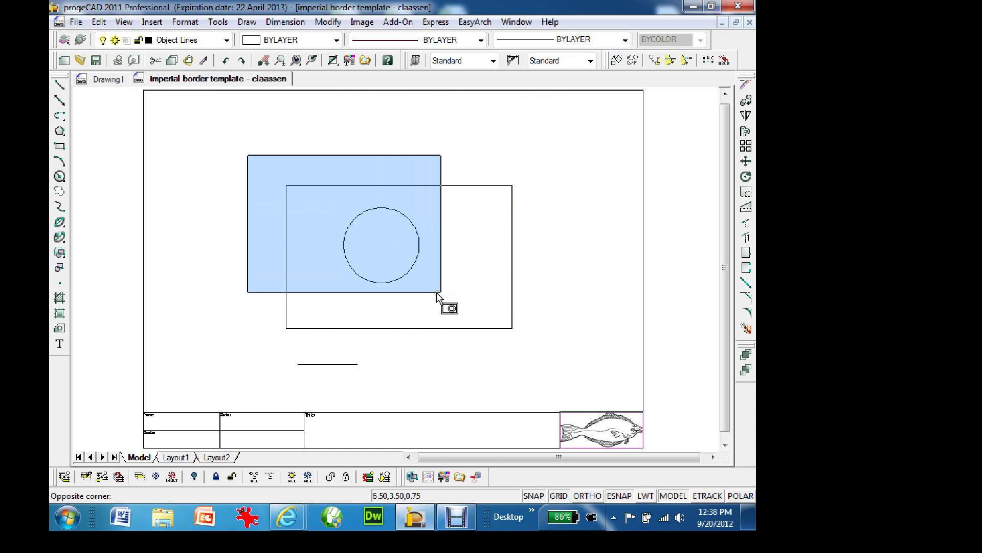
{"action": "left_click", "coordinate": [438, 293]}
{"action": "key", "text": "Escape"}
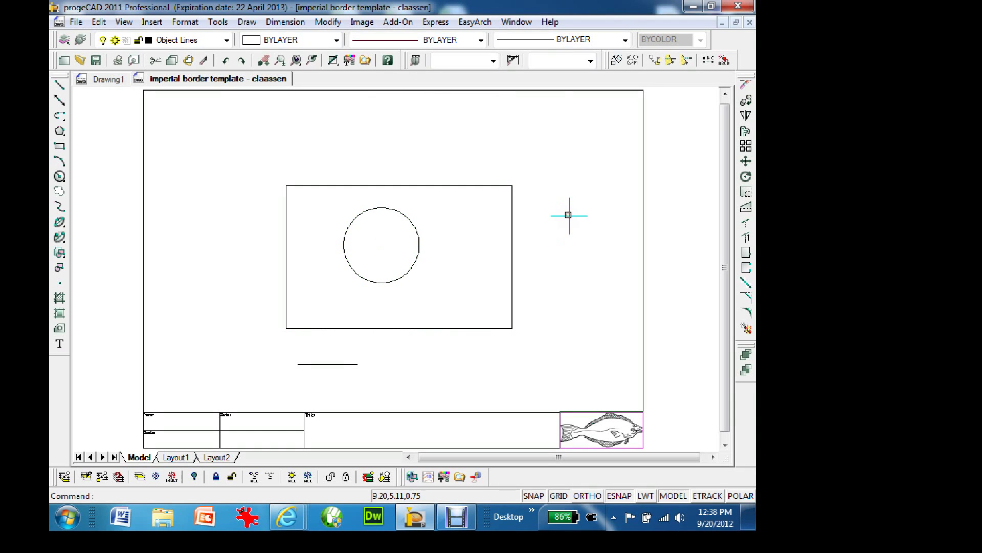
Step: Delete the rectangle and circle using a crossing selection, and delete the short line below them
{"action": "left_click", "coordinate": [566, 157]}
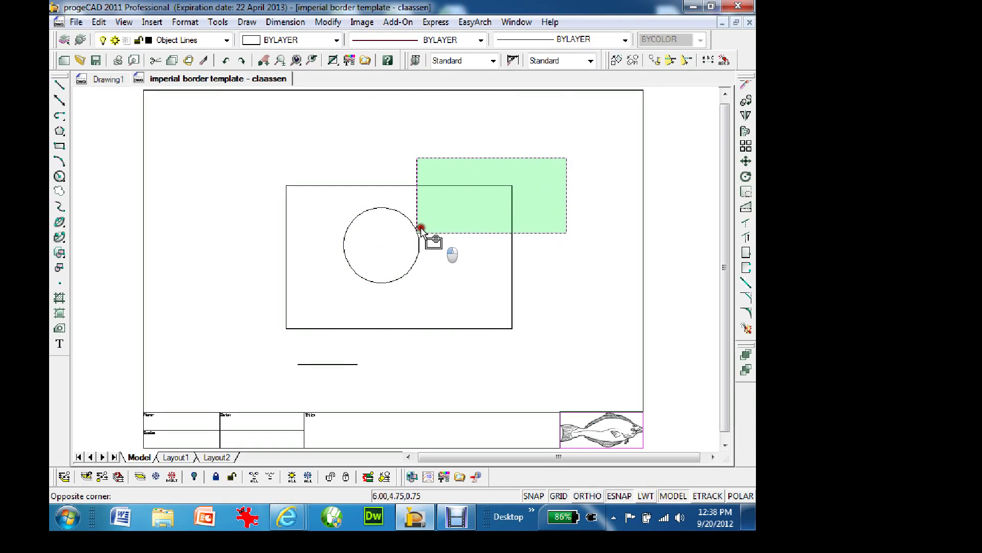
{"action": "left_click", "coordinate": [407, 236]}
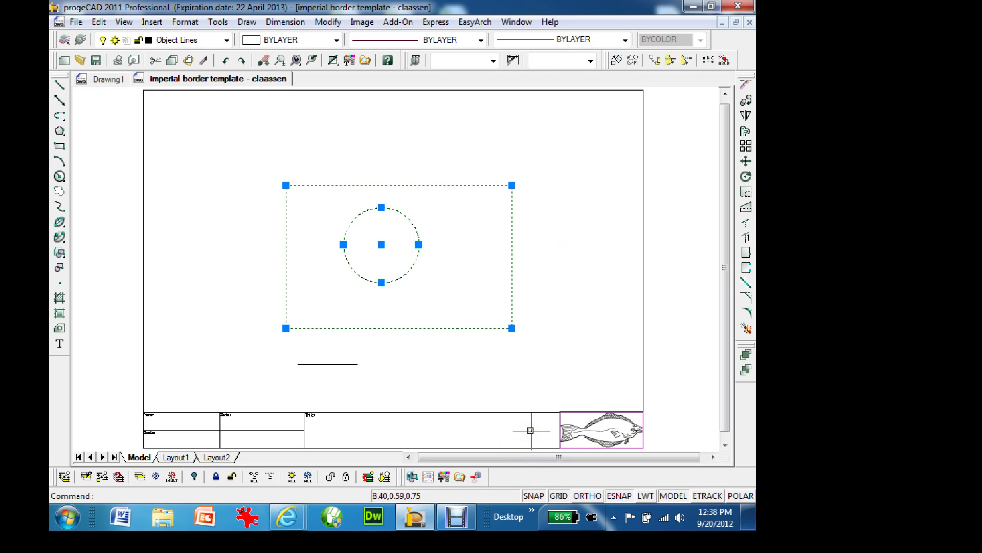
{"action": "key", "text": "Delete"}
{"action": "left_click", "coordinate": [285, 345]}
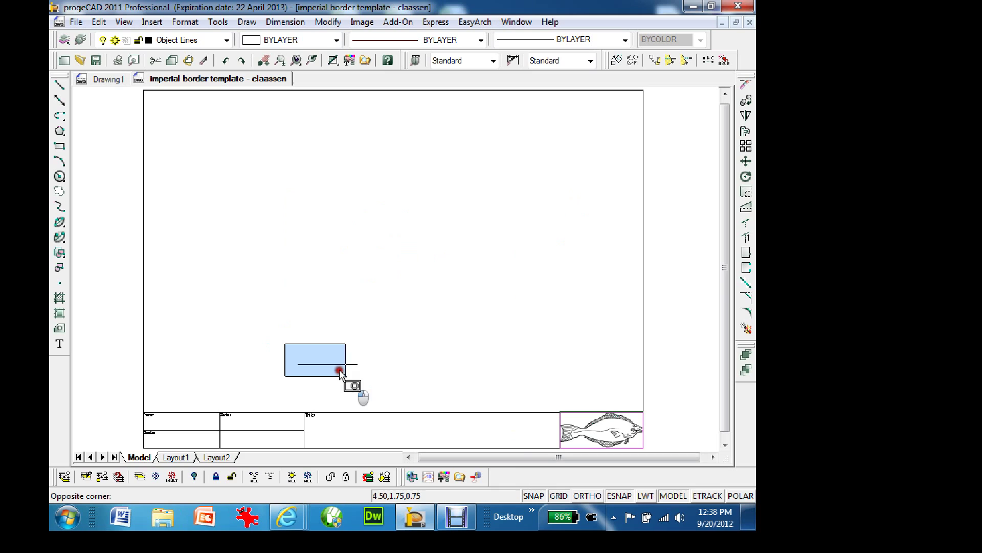
{"action": "left_click", "coordinate": [383, 379]}
{"action": "key", "text": "Delete"}
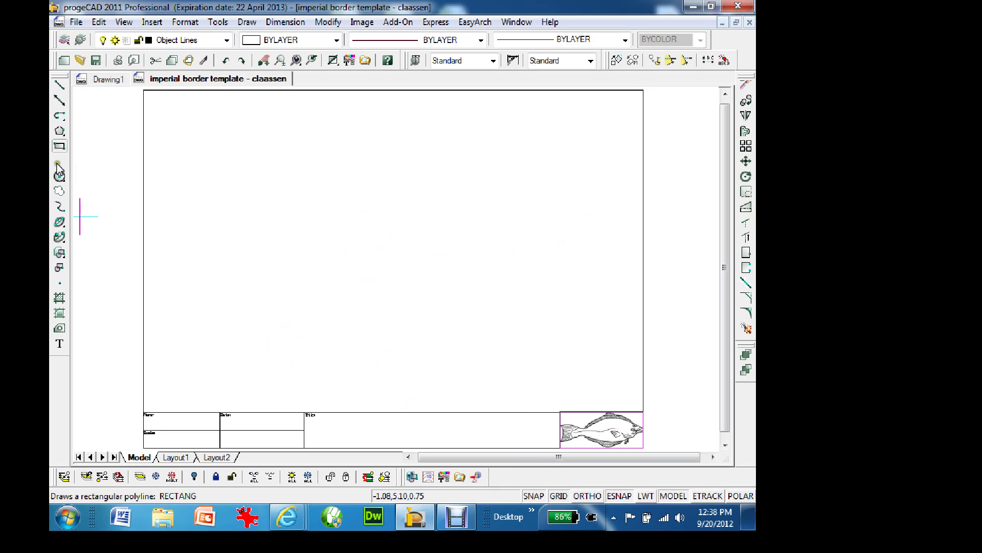
Step: Draw a closed L-shaped outline with lines, about 4.5 units wide and 3 high, with an upper part 2.25 wide and a 1.5-high step
{"action": "left_click", "coordinate": [59, 87]}
{"action": "left_click", "coordinate": [275, 328]}
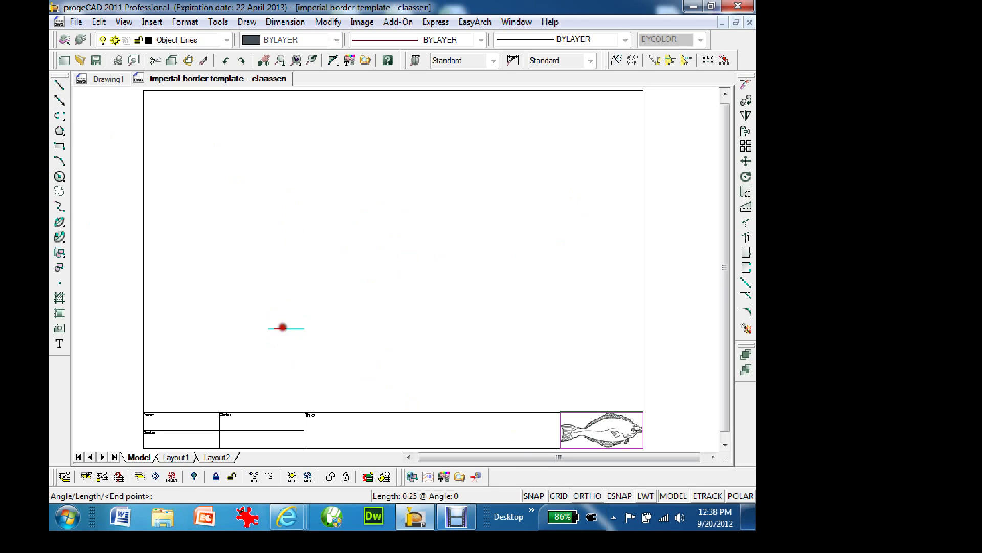
{"action": "left_click", "coordinate": [488, 328]}
{"action": "left_click", "coordinate": [488, 258]}
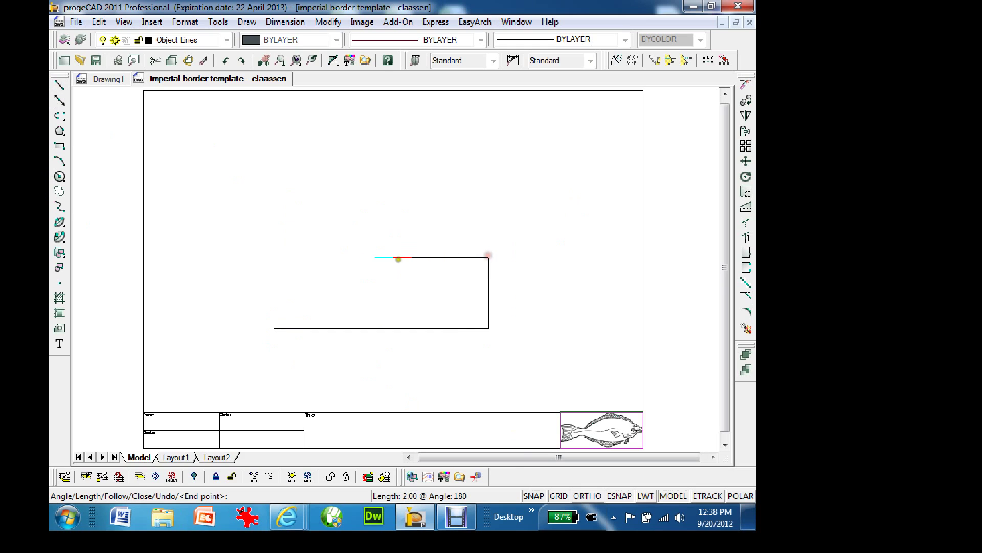
{"action": "left_click", "coordinate": [382, 257]}
{"action": "left_click", "coordinate": [382, 185]}
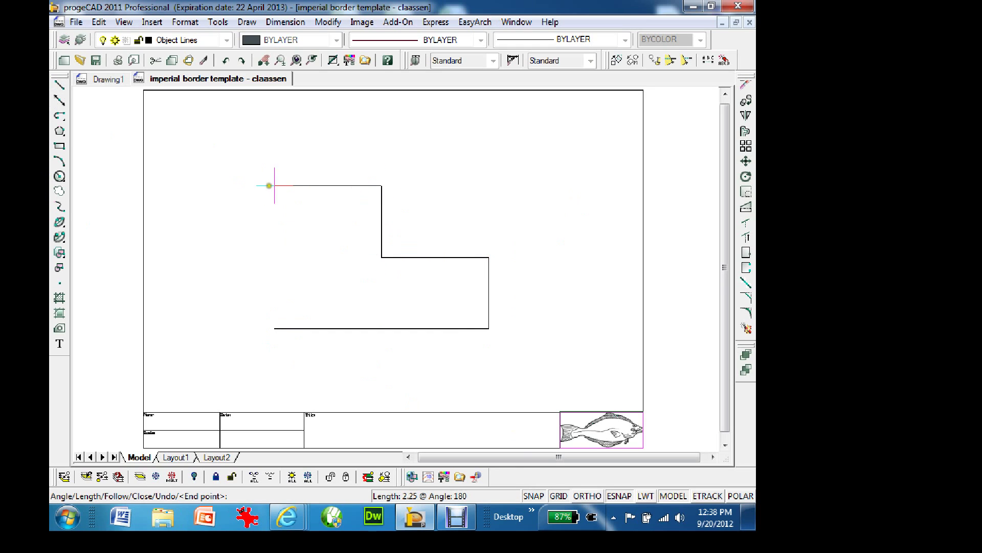
{"action": "left_click", "coordinate": [275, 186]}
{"action": "left_click", "coordinate": [275, 328]}
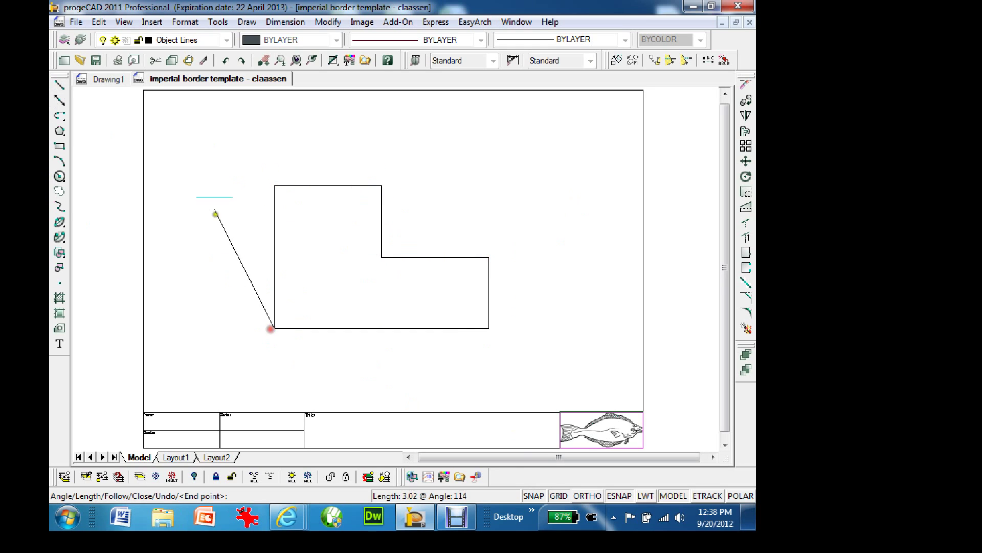
{"action": "key", "text": "Return"}
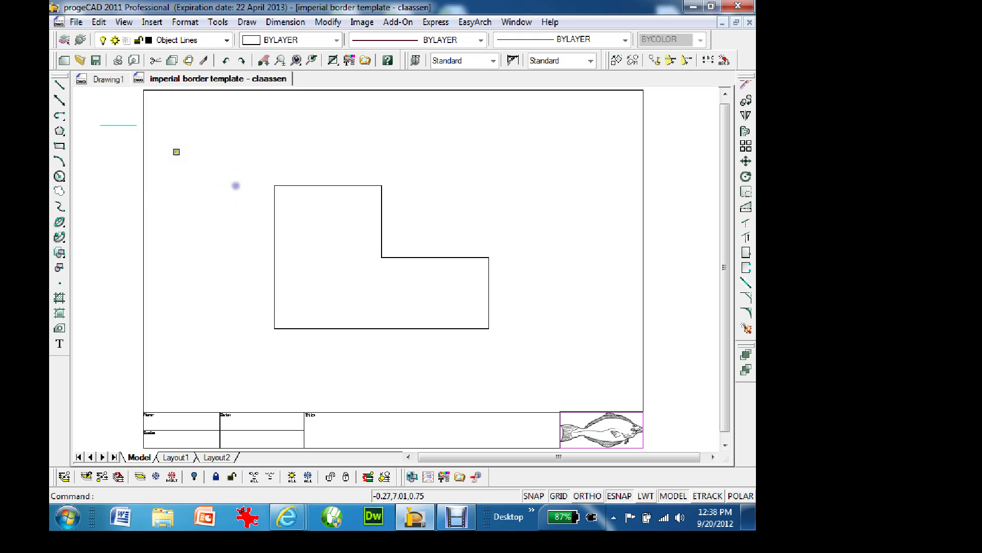
Step: Draw a circle with a radius of about 0.25 near the upper-left corner of the L-shaped outline
{"action": "left_click", "coordinate": [59, 176]}
{"action": "left_click", "coordinate": [298, 209]}
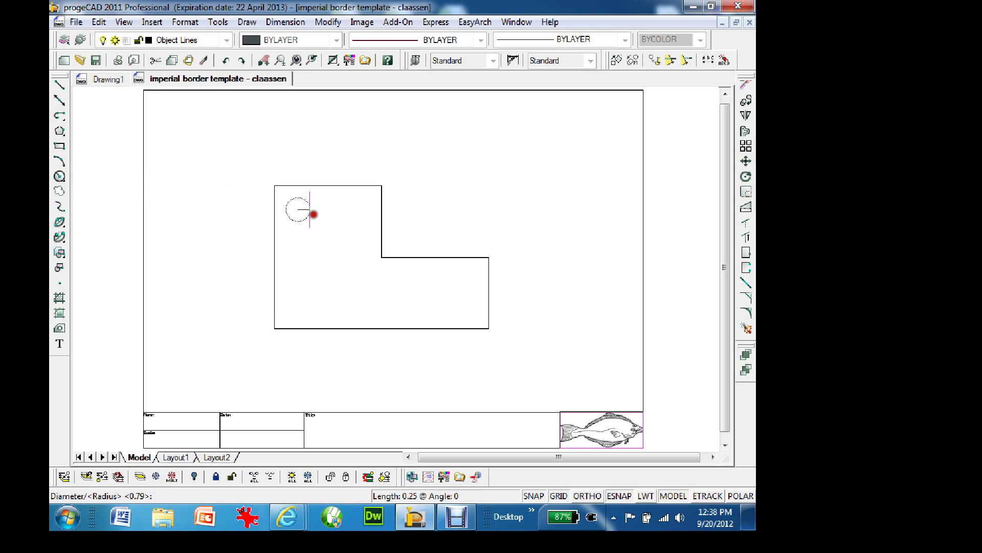
{"action": "left_click", "coordinate": [310, 211]}
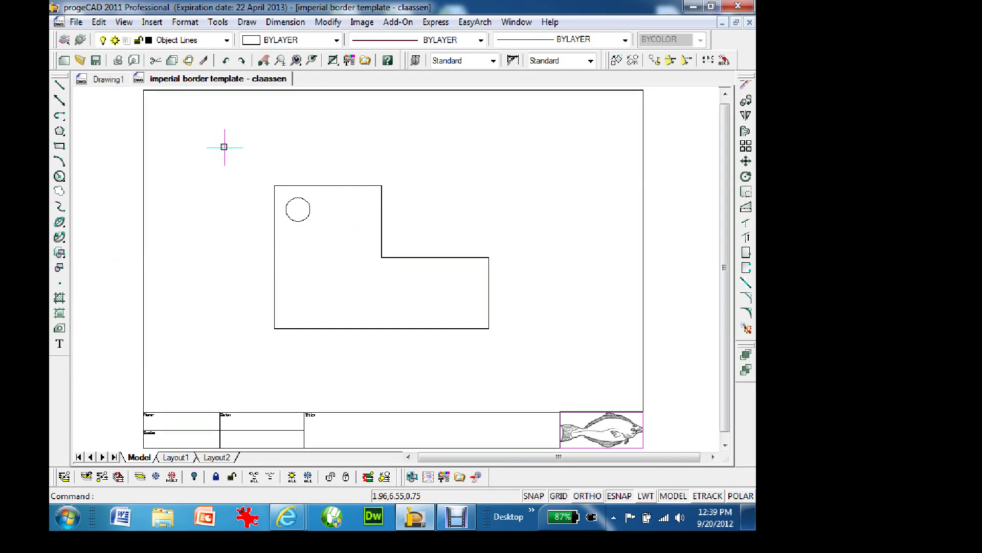
Step: Fillet the upper-left corner of the L-shaped outline beside the circle with a 0.5 radius
{"action": "key", "text": "Return"}
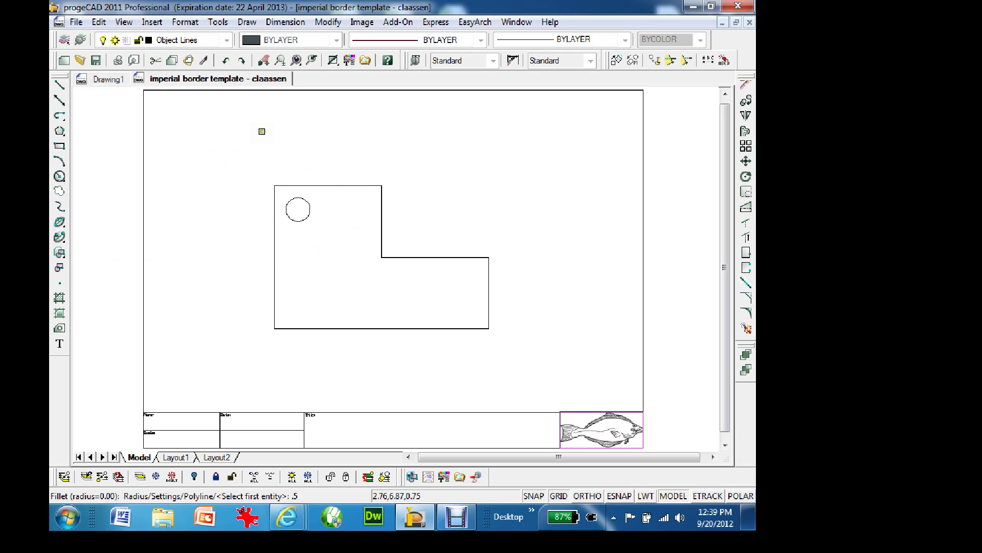
{"action": "left_click", "coordinate": [261, 129]}
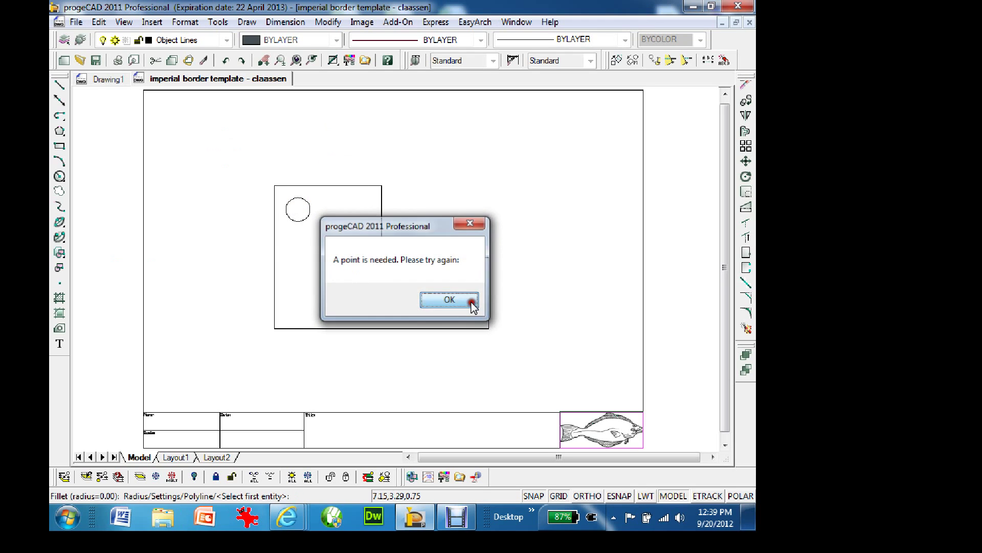
{"action": "left_click", "coordinate": [469, 302]}
{"action": "type", "text": "r"}
{"action": "key", "text": "Return"}
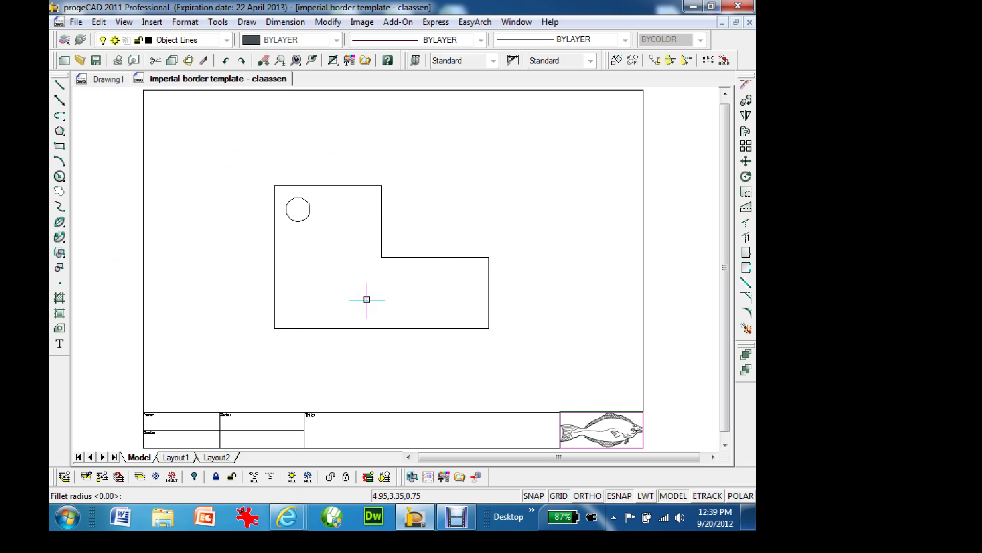
{"action": "type", "text": ".5"}
{"action": "key", "text": "Return"}
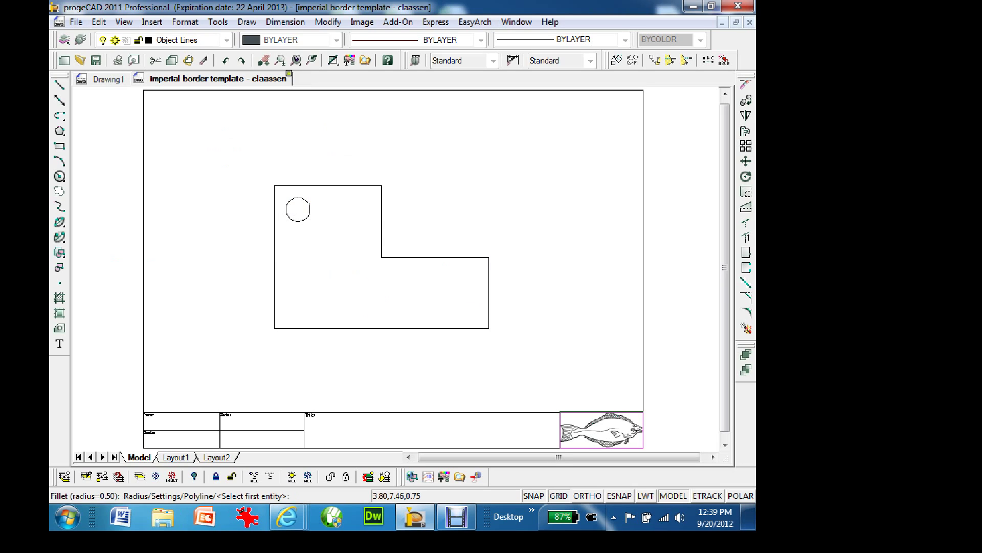
{"action": "left_click", "coordinate": [288, 183]}
{"action": "left_click", "coordinate": [272, 205]}
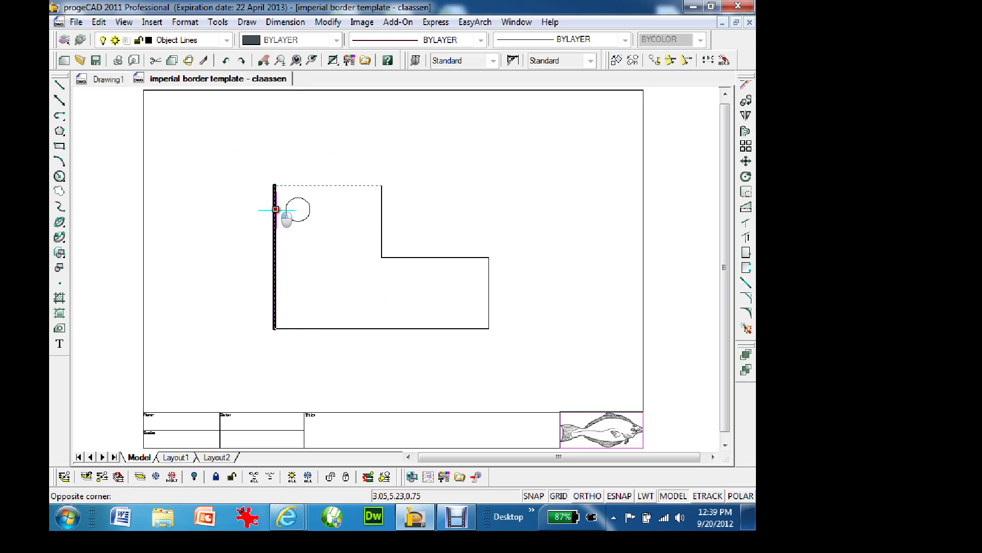
{"action": "left_click", "coordinate": [270, 209]}
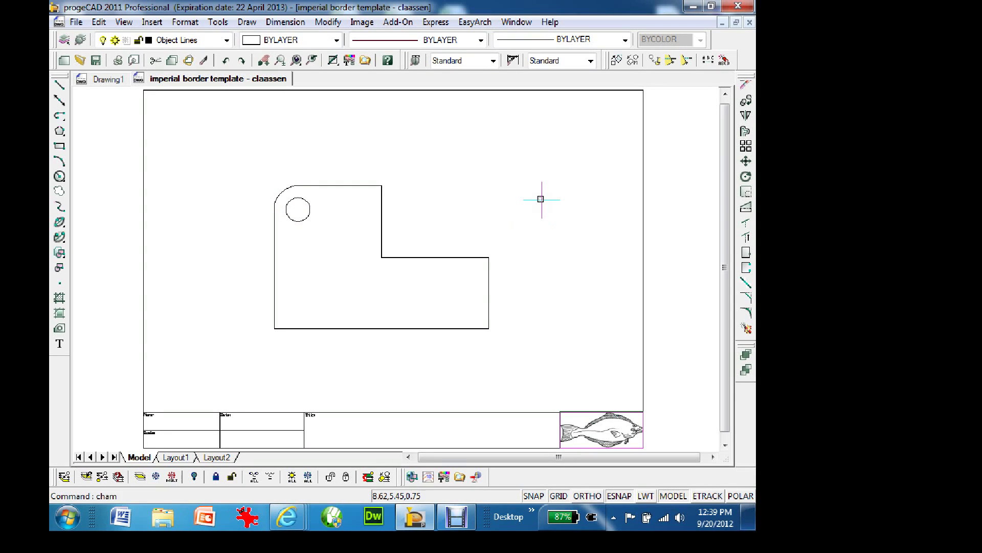
Step: Chamfer the outer corner between the lower step's horizontal edge and the far right vertical edge, with both distances 0.5
{"action": "key", "text": "Return"}
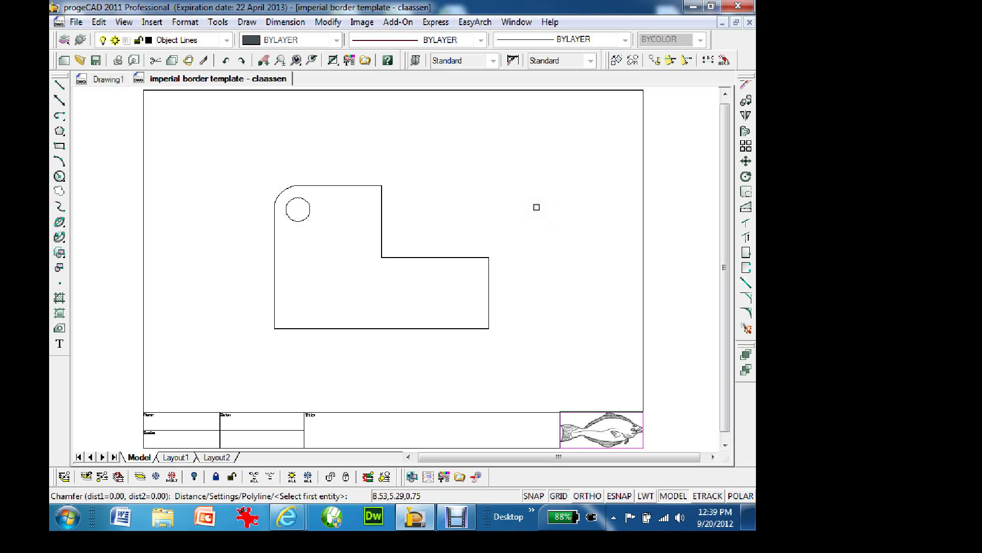
{"action": "key", "text": "Return"}
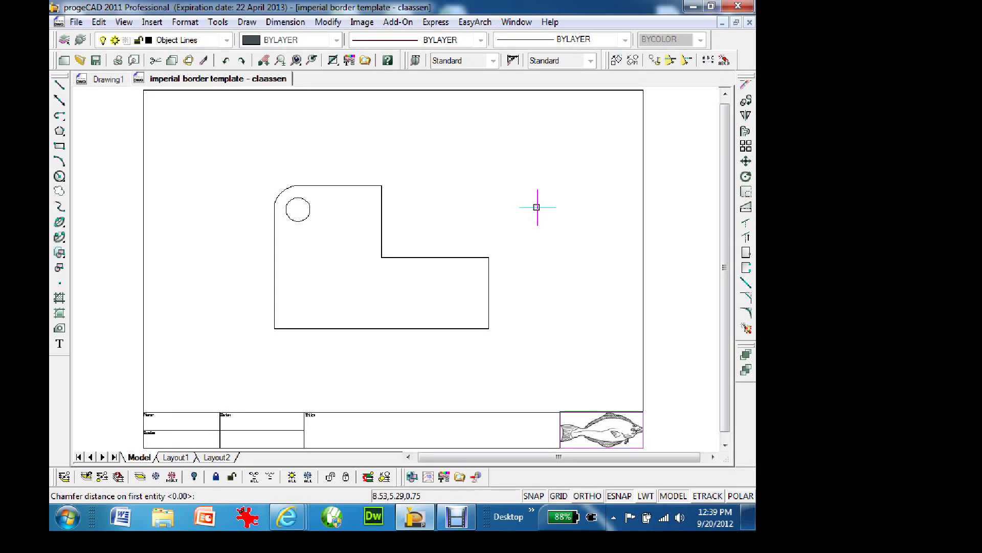
{"action": "type", "text": ".5"}
{"action": "key", "text": "Return"}
{"action": "key", "text": "Return"}
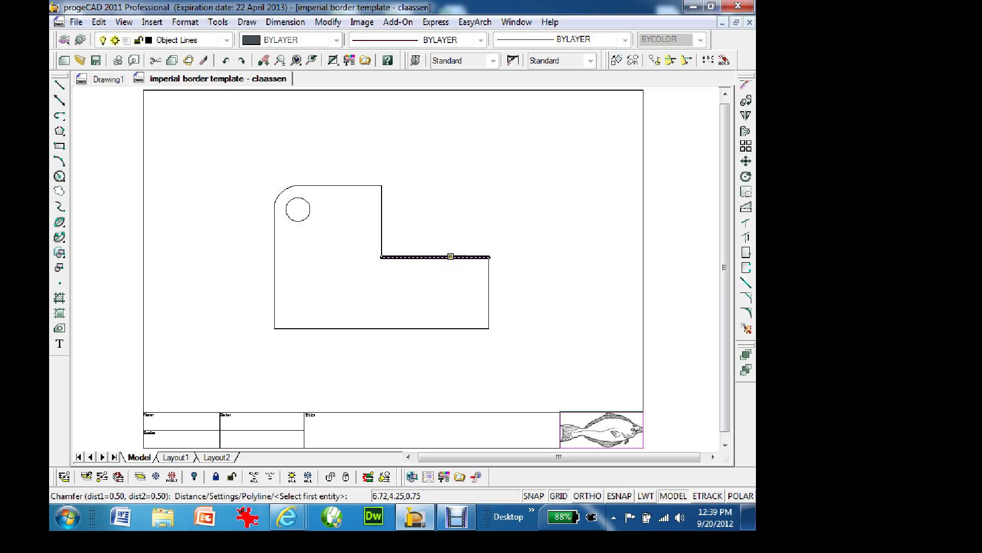
{"action": "left_click", "coordinate": [450, 256]}
{"action": "left_click", "coordinate": [489, 280]}
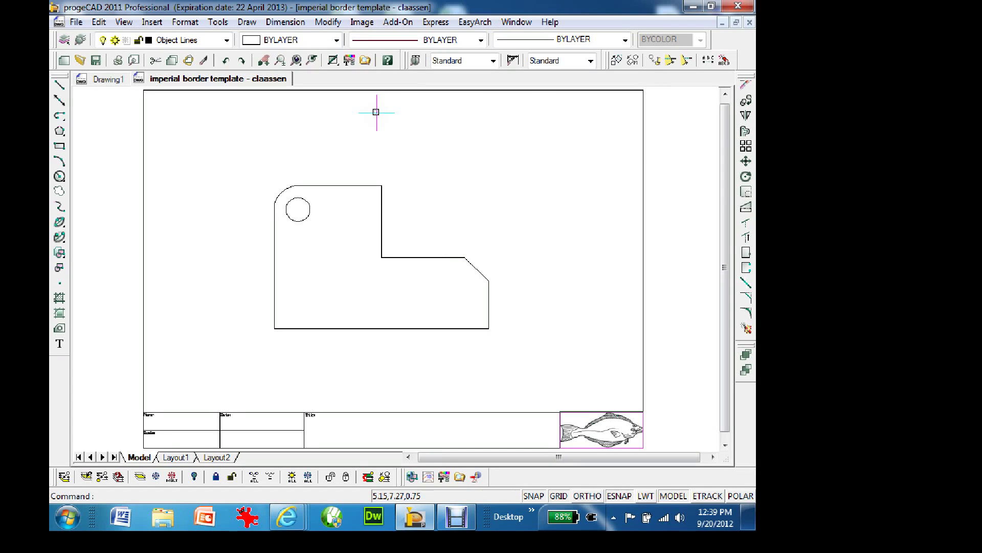
Step: Make Dimension Lines the current layer and add a linear dimension of the part's overall width below its bottom edge
{"action": "left_click", "coordinate": [227, 41]}
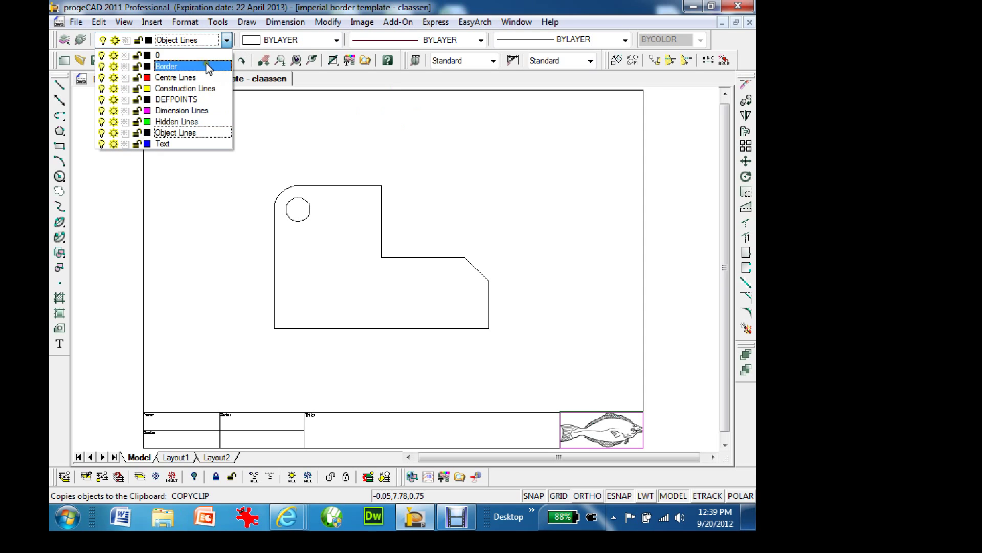
{"action": "left_click", "coordinate": [183, 110]}
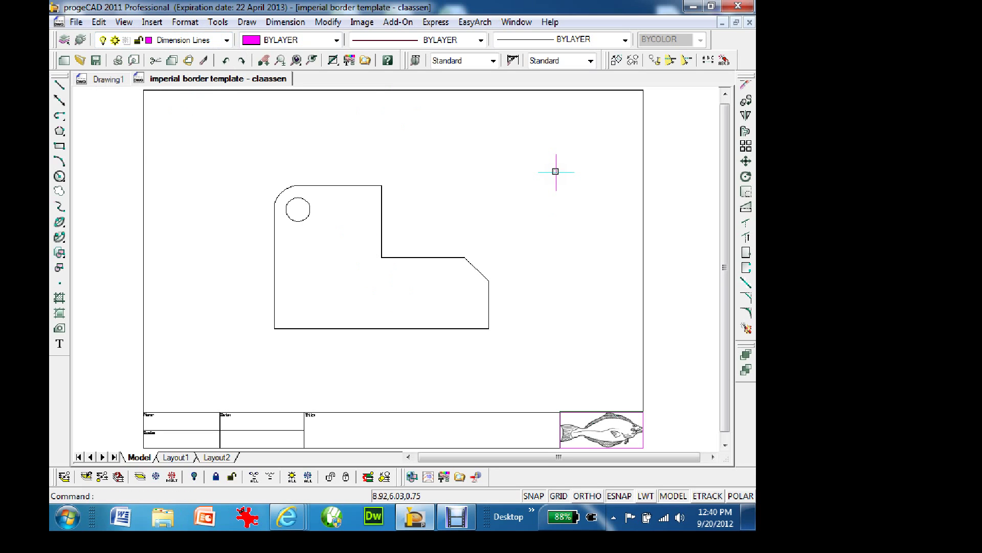
{"action": "left_click", "coordinate": [288, 23]}
{"action": "left_click", "coordinate": [235, 58]}
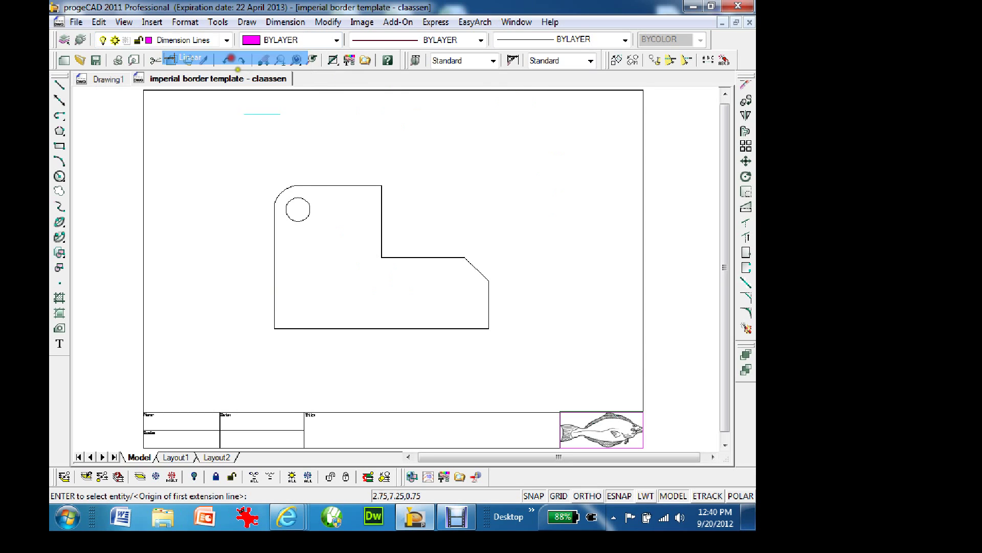
{"action": "left_click", "coordinate": [274, 328]}
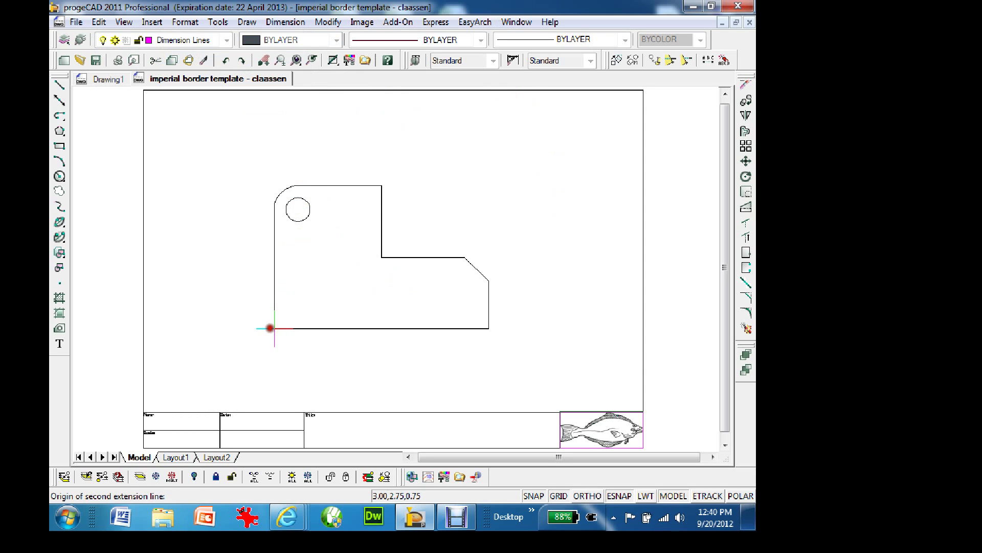
{"action": "left_click", "coordinate": [489, 328]}
{"action": "left_click", "coordinate": [474, 360]}
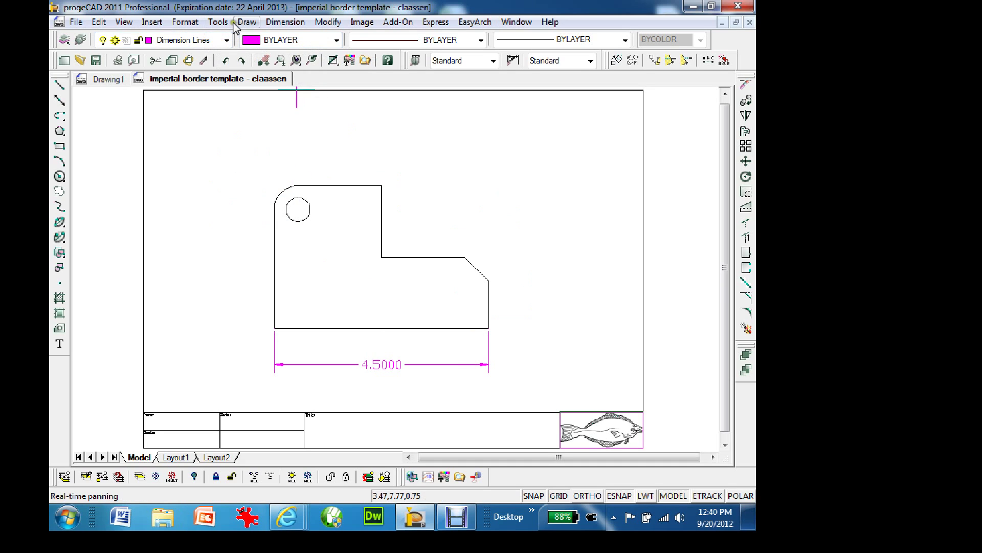
Step: Add a vertical linear dimension of the part's overall height to the left of the outline
{"action": "key", "text": "Return"}
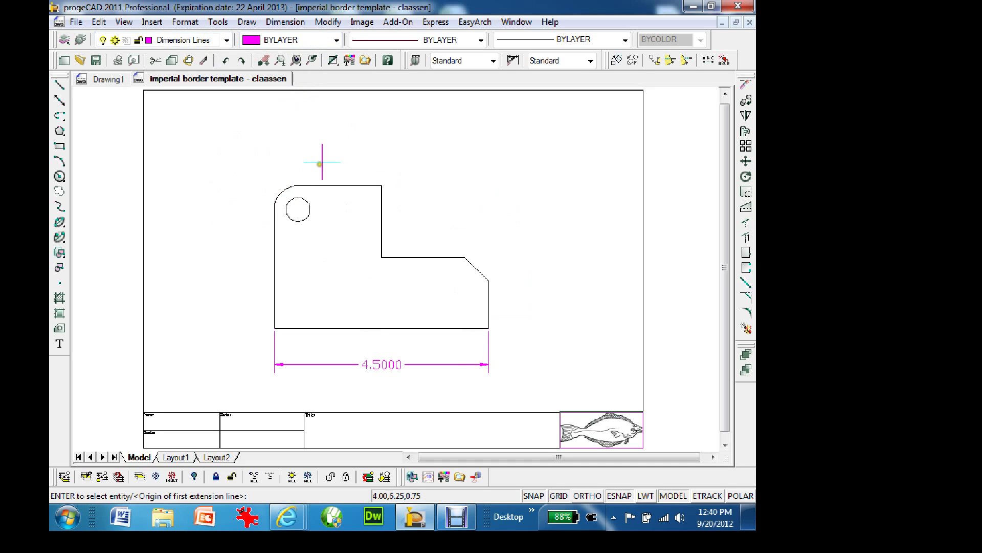
{"action": "left_click", "coordinate": [275, 328]}
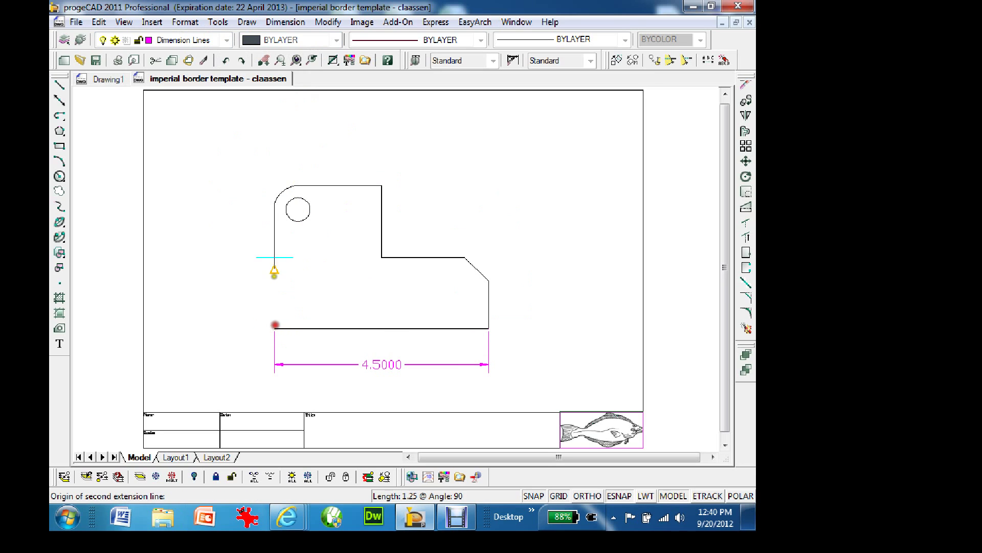
{"action": "left_click", "coordinate": [300, 189]}
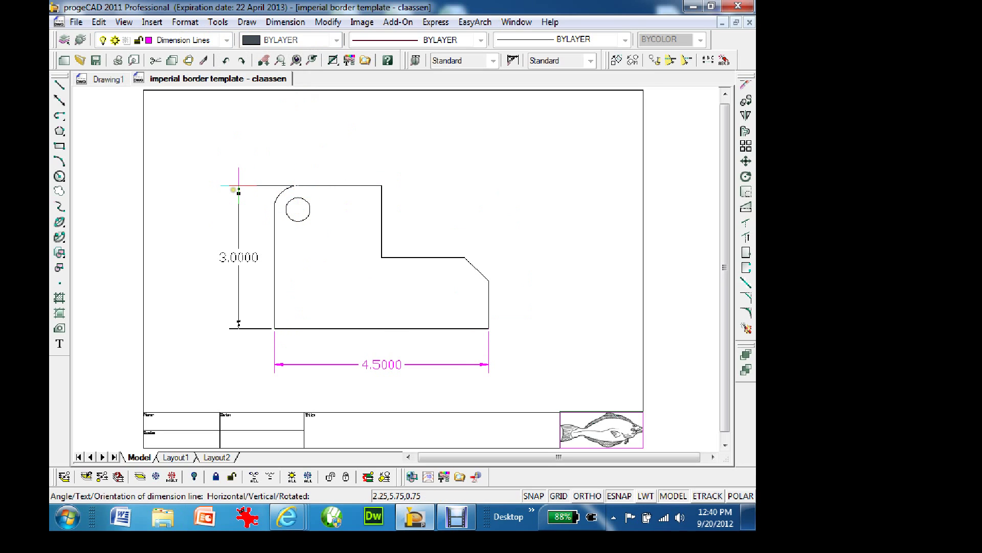
{"action": "left_click", "coordinate": [238, 191]}
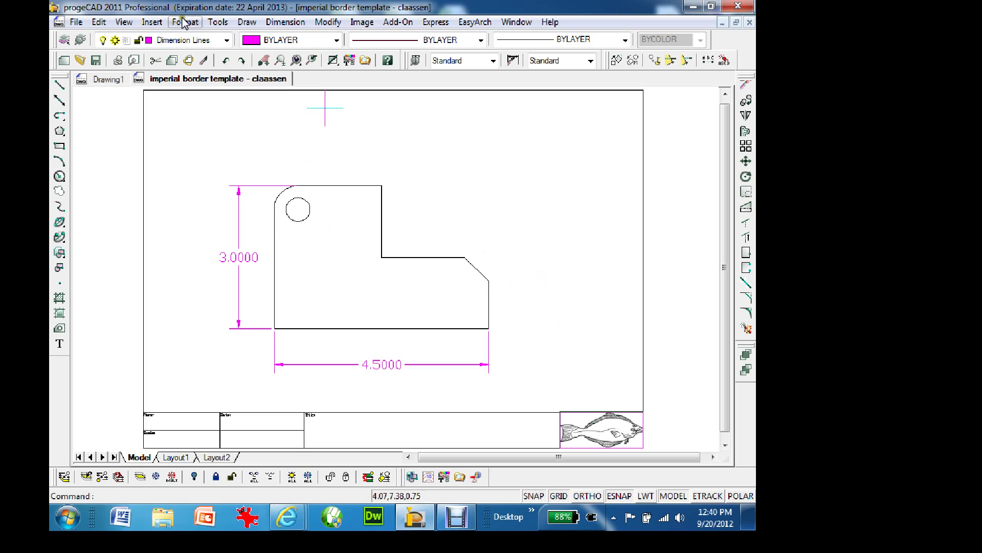
Step: Place an aligned dimension along the chamfered edge, and delete that dimension
{"action": "left_click", "coordinate": [285, 22]}
{"action": "left_click", "coordinate": [229, 71]}
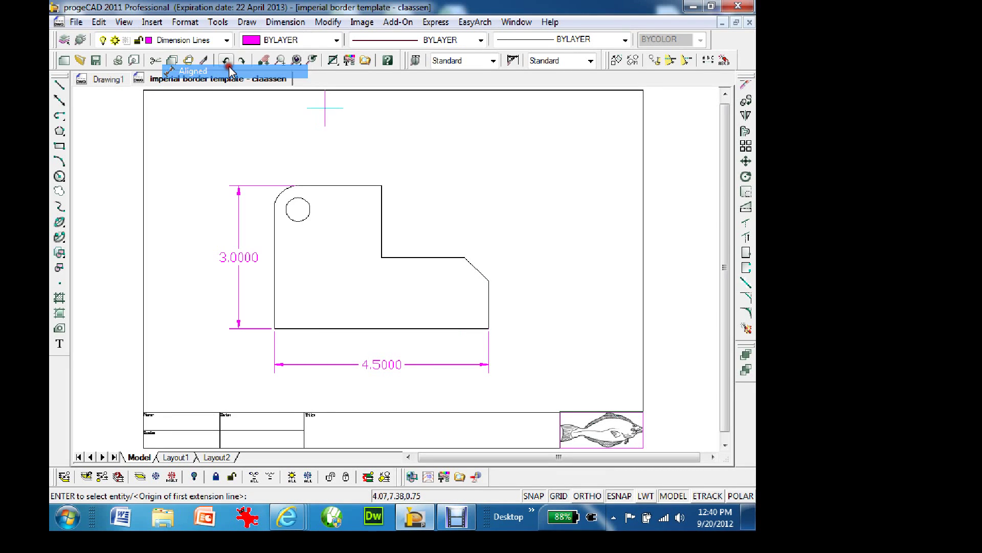
{"action": "left_click", "coordinate": [465, 258]}
{"action": "left_click", "coordinate": [492, 278]}
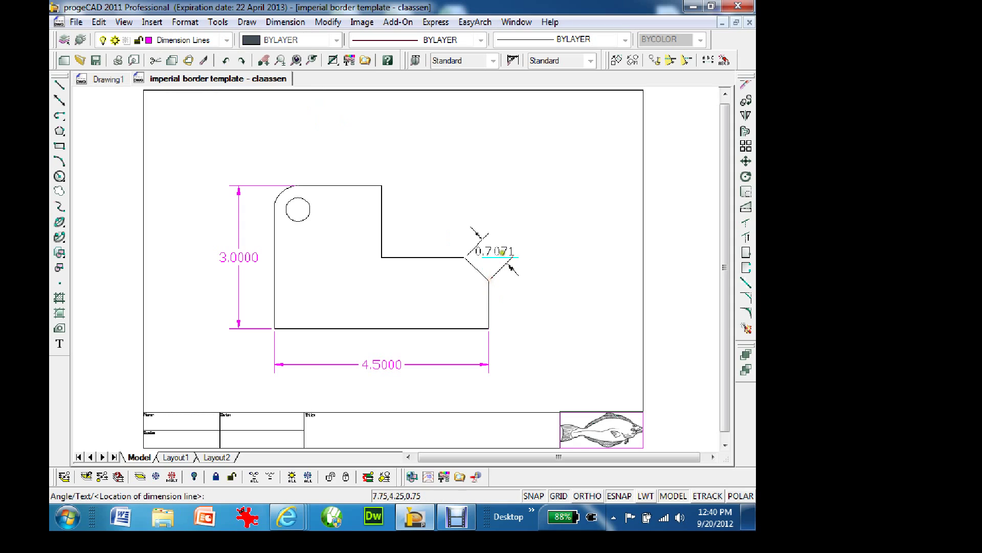
{"action": "left_click", "coordinate": [507, 245]}
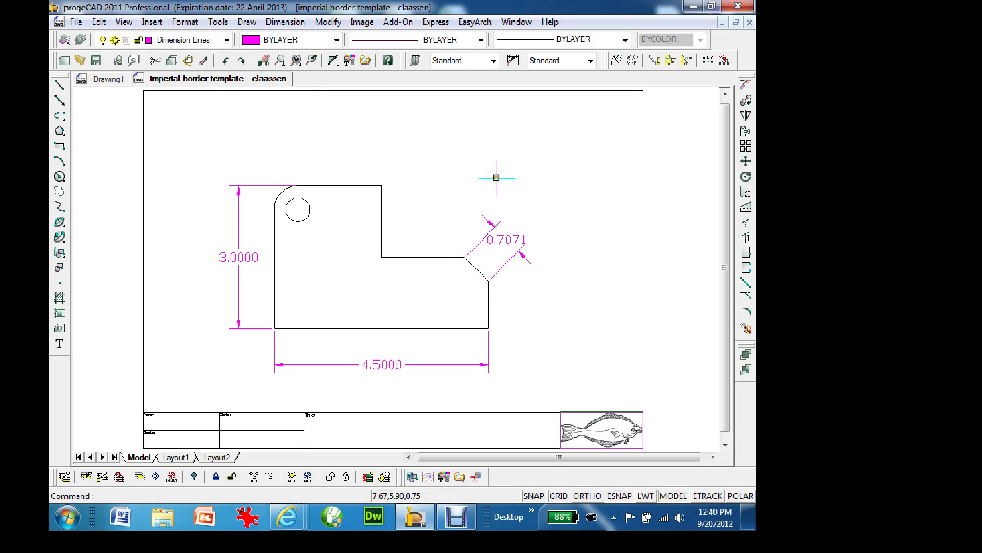
{"action": "left_click", "coordinate": [511, 251]}
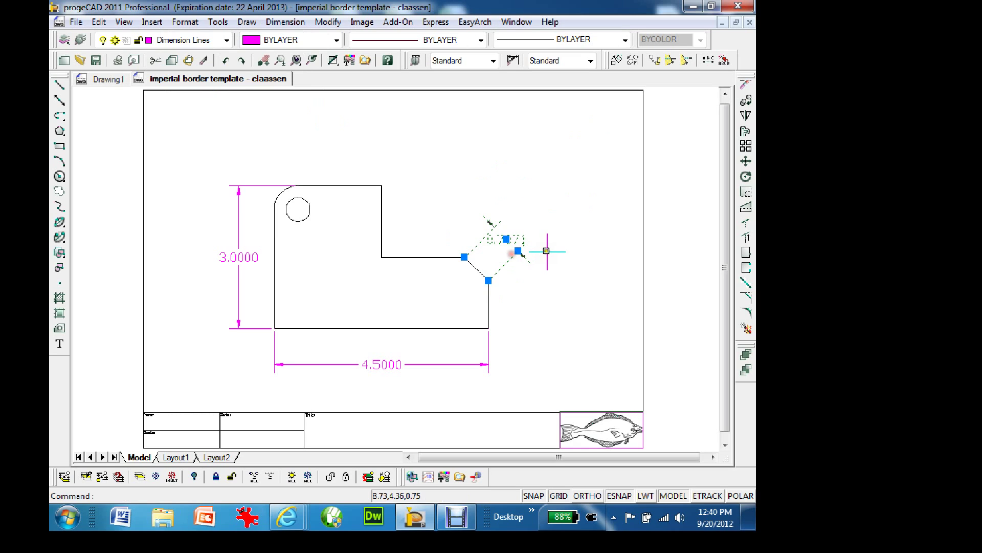
{"action": "key", "text": "Delete"}
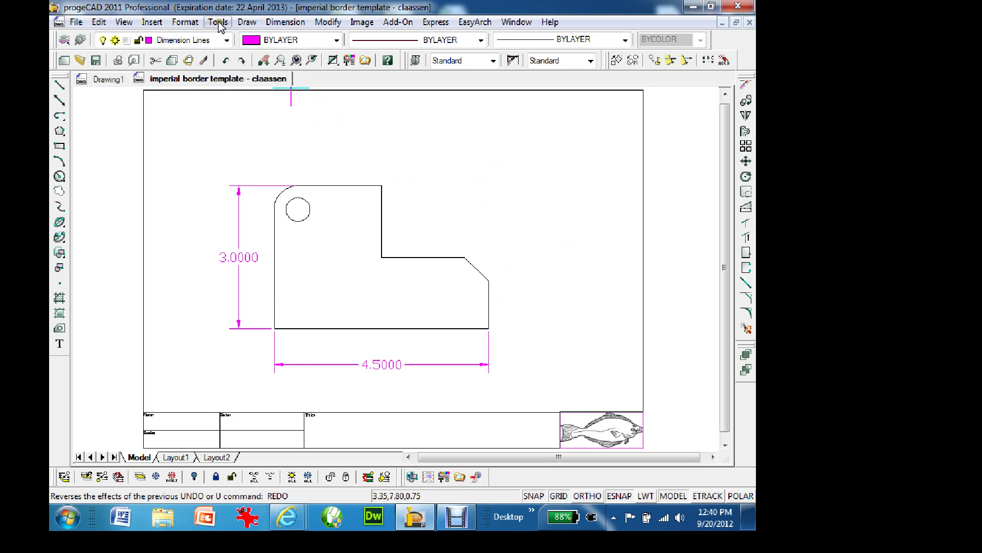
Step: Place an angular dimension between the right vertical edge and the chamfer, and delete that dimension
{"action": "left_click", "coordinate": [282, 23]}
{"action": "left_click", "coordinate": [213, 164]}
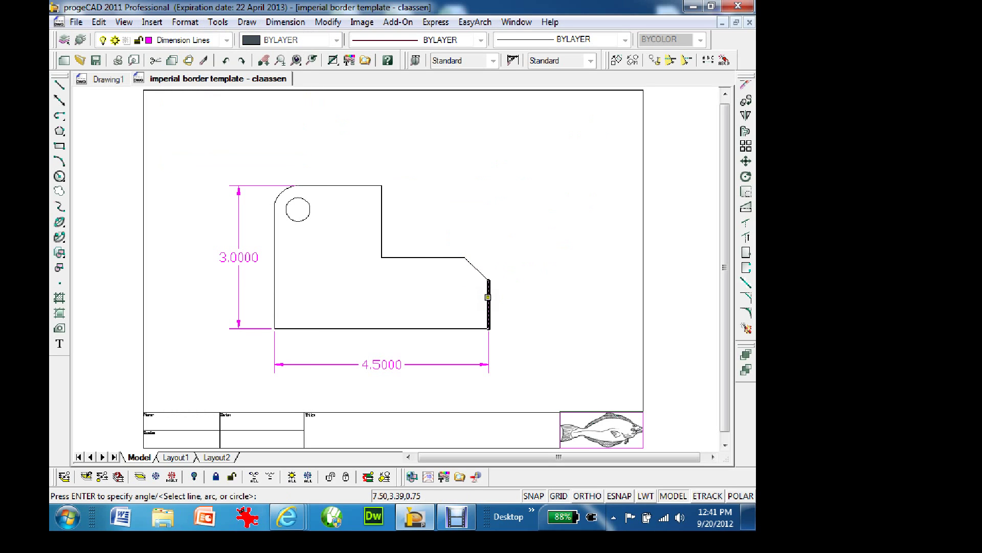
{"action": "left_click", "coordinate": [484, 287]}
{"action": "left_click", "coordinate": [478, 270]}
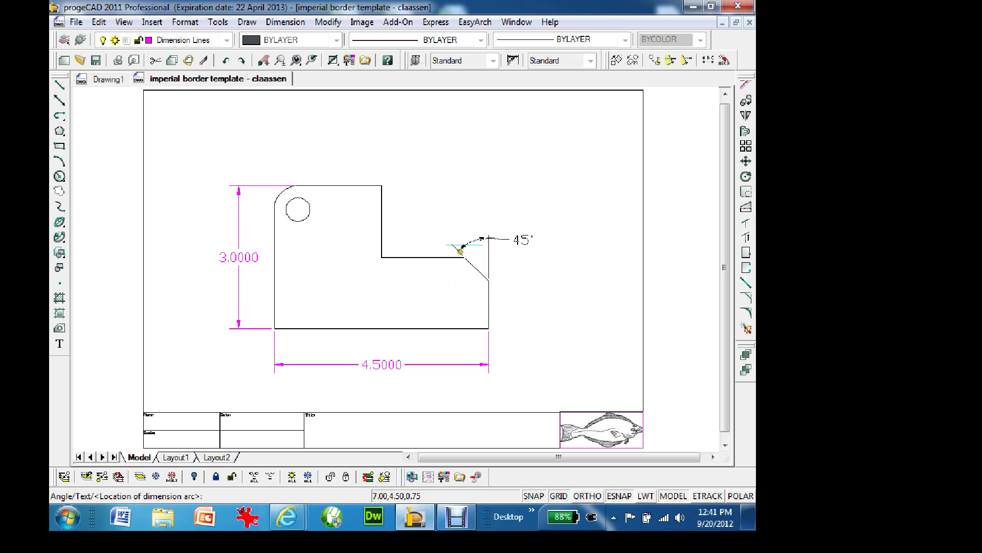
{"action": "left_click", "coordinate": [452, 234]}
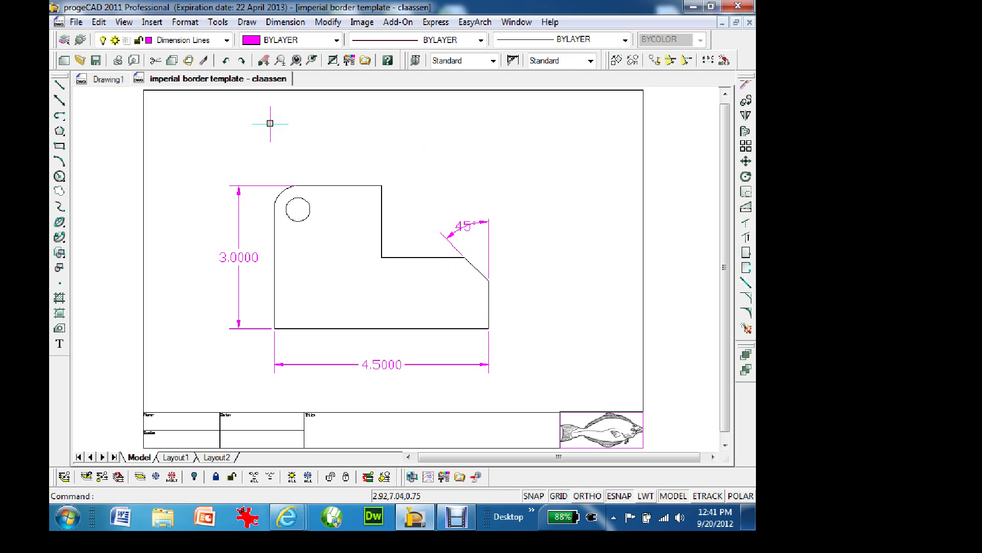
{"action": "left_click", "coordinate": [467, 223]}
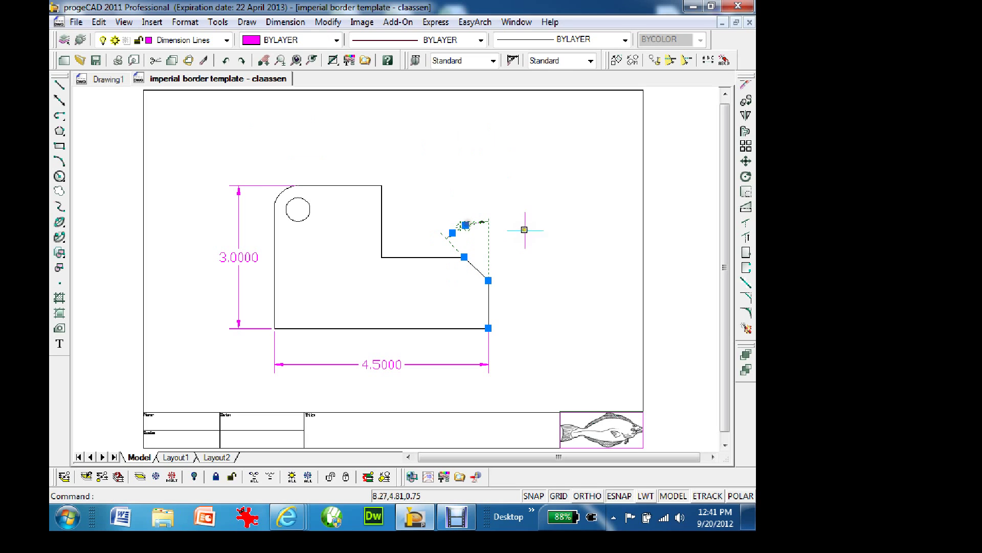
{"action": "key", "text": "Delete"}
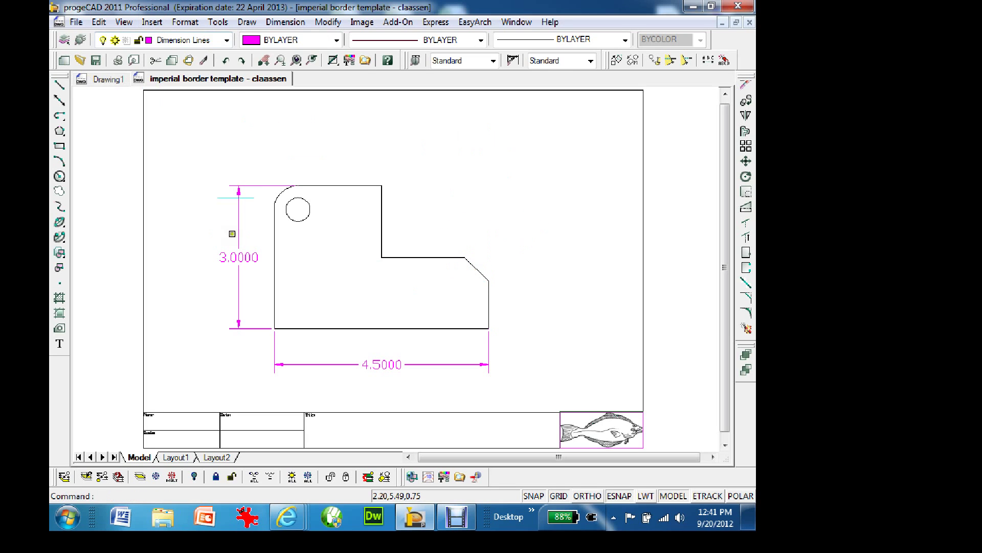
{"action": "left_click", "coordinate": [285, 22]}
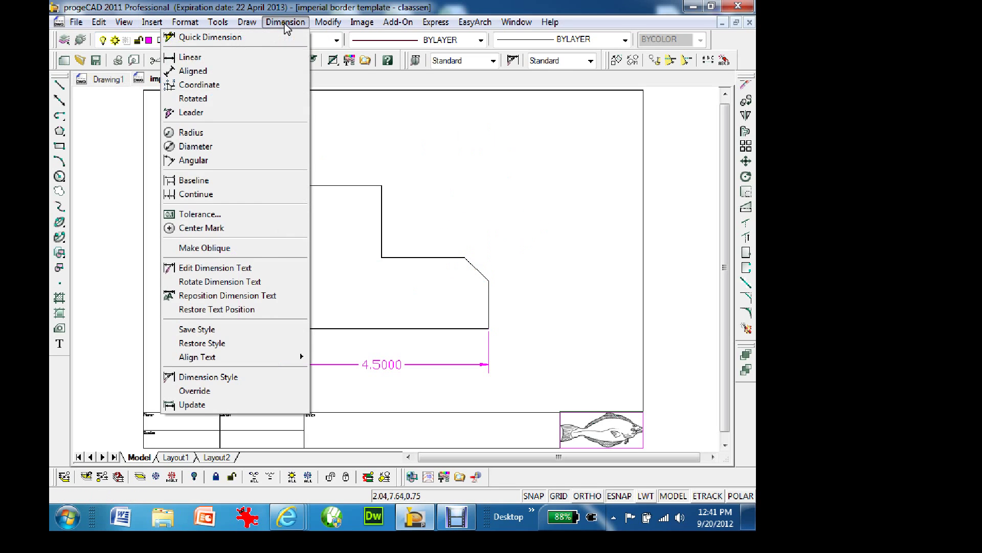
{"action": "left_click", "coordinate": [195, 57]}
{"action": "left_click", "coordinate": [489, 328]}
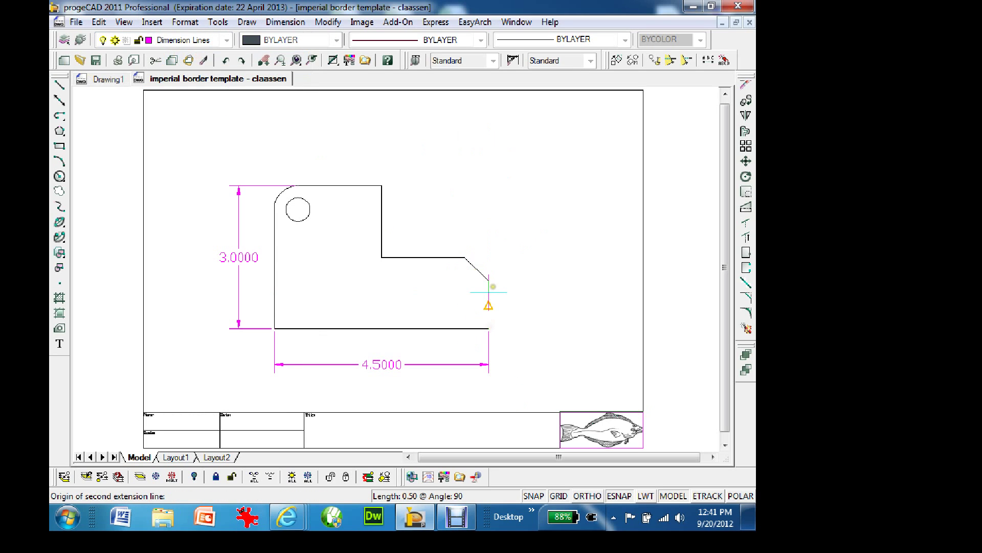
{"action": "left_click", "coordinate": [476, 269]}
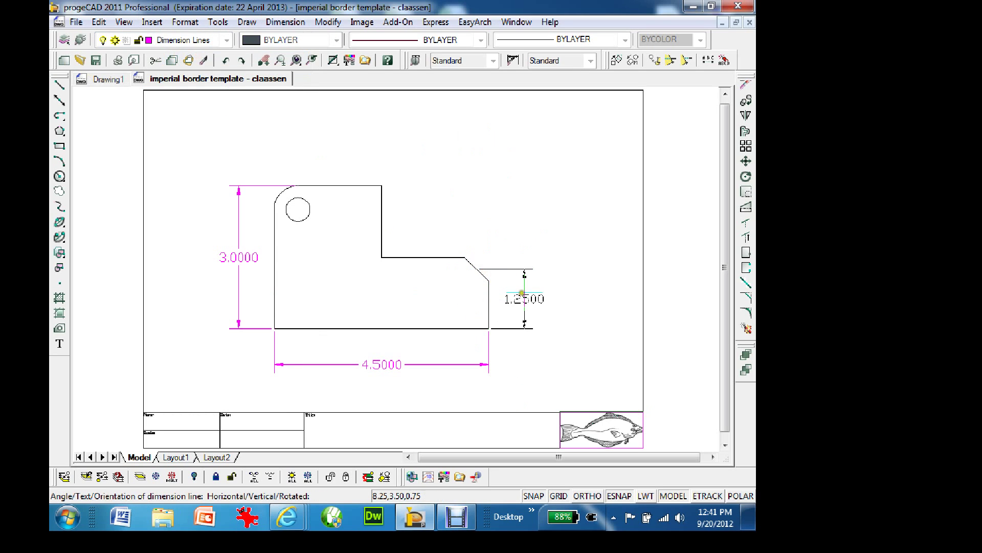
{"action": "key", "text": "Escape"}
Step: Add a vertical linear dimension of the short right edge, from the lower-right corner to the start of the chamfer
{"action": "key", "text": "Return"}
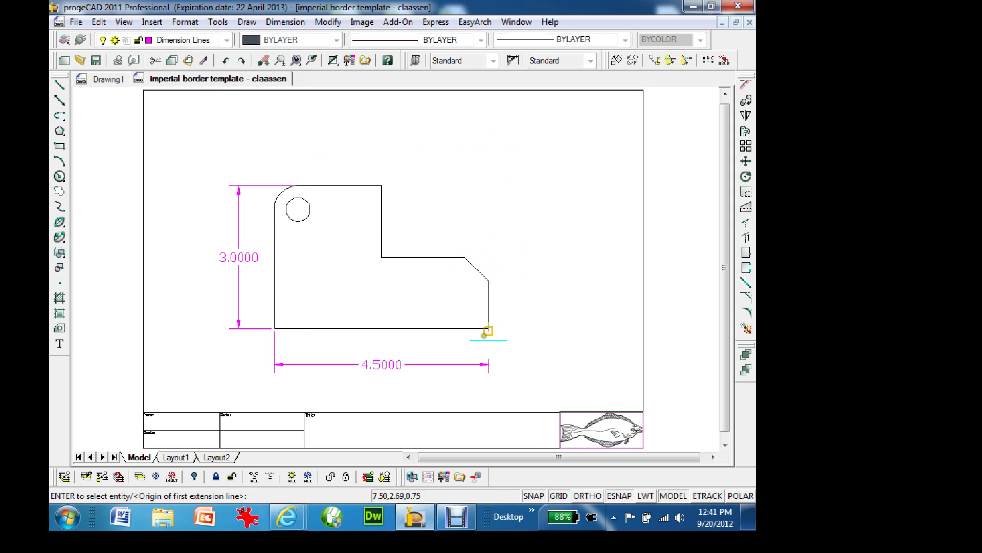
{"action": "left_click", "coordinate": [488, 329]}
{"action": "left_click", "coordinate": [487, 280]}
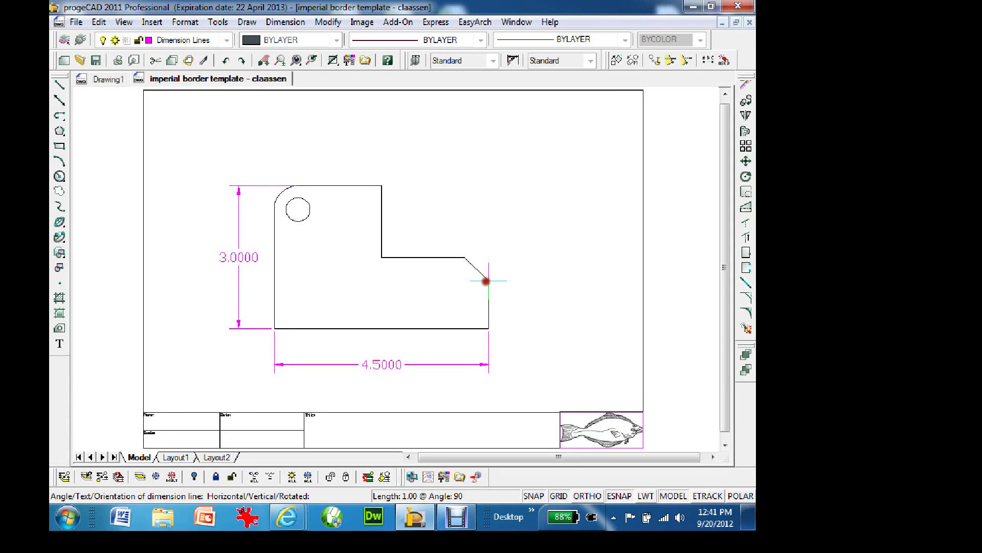
{"action": "left_click", "coordinate": [512, 285]}
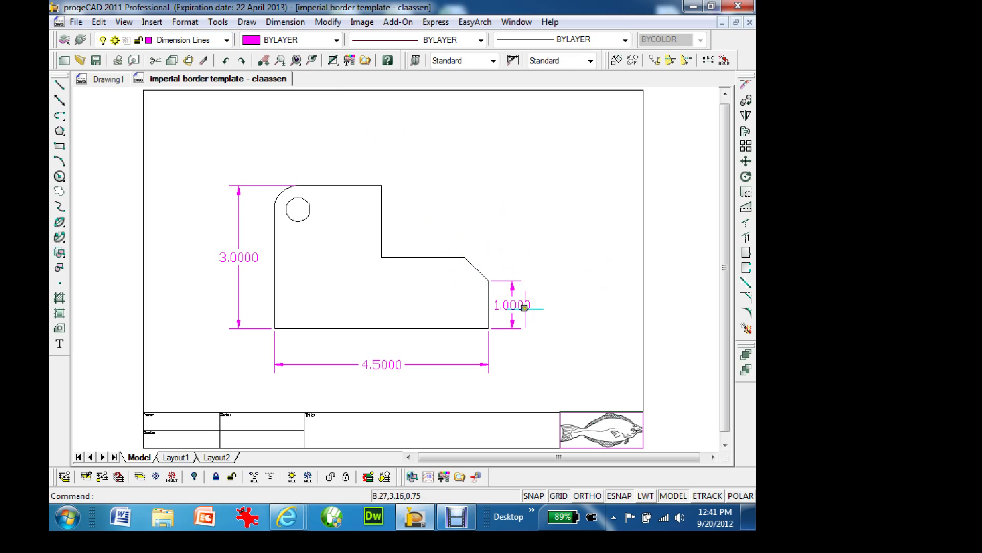
Step: Delete the vertical dimension of the part's short right edge
{"action": "left_click", "coordinate": [517, 304]}
{"action": "key", "text": "Delete"}
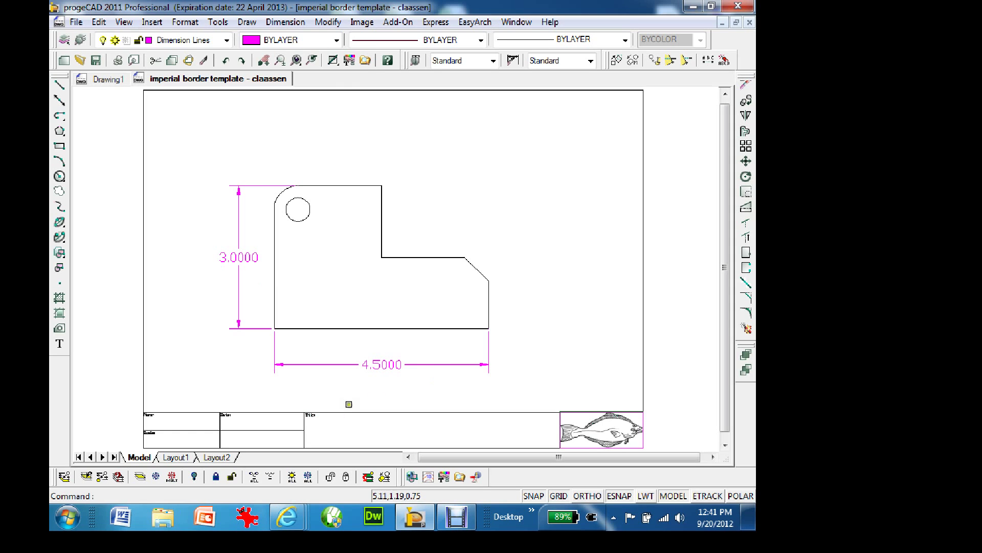
Step: Place a horizontal linear dimension above the part from the step's inner corner to the chamfer's lower end, and delete that dimension
{"action": "left_click", "coordinate": [289, 23]}
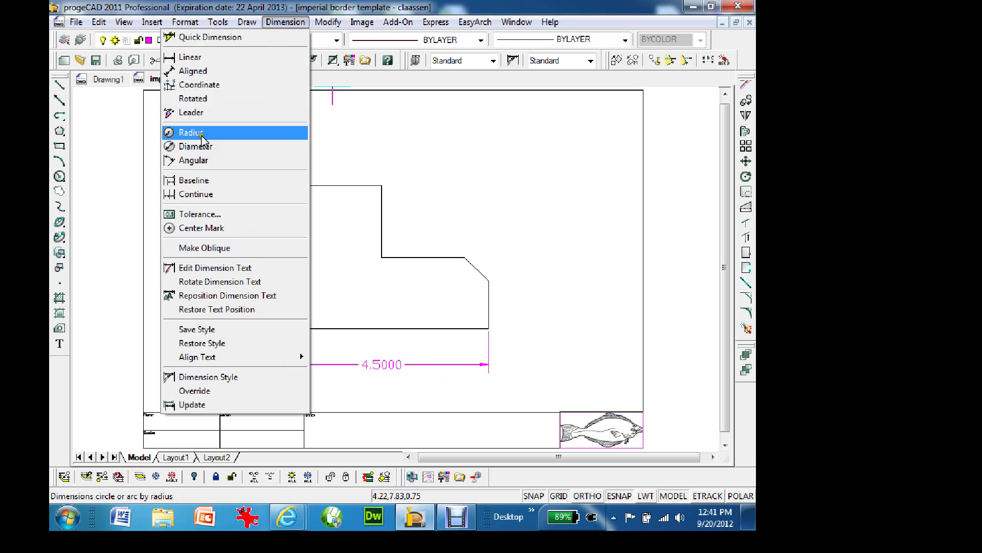
{"action": "left_click", "coordinate": [197, 57]}
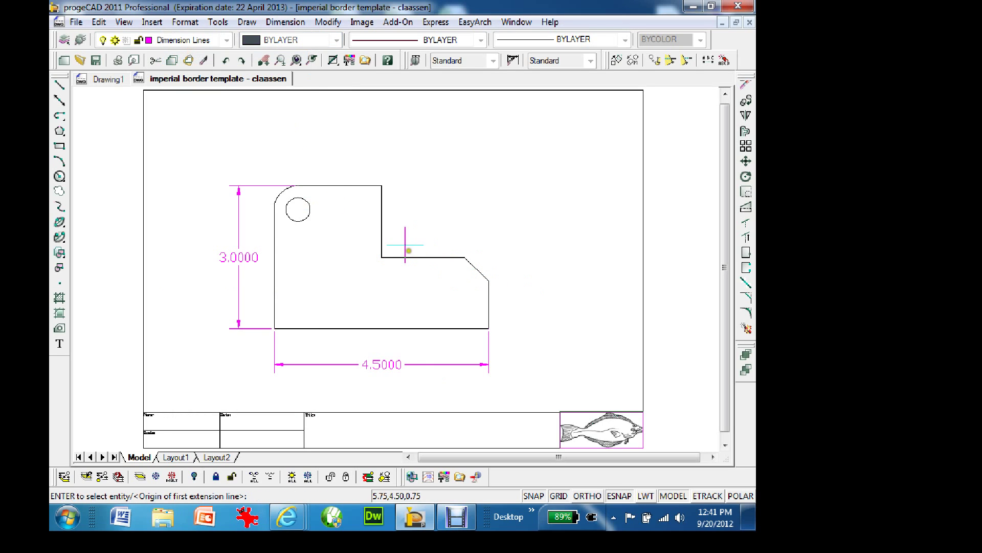
{"action": "left_click", "coordinate": [383, 257]}
{"action": "left_click", "coordinate": [489, 280]}
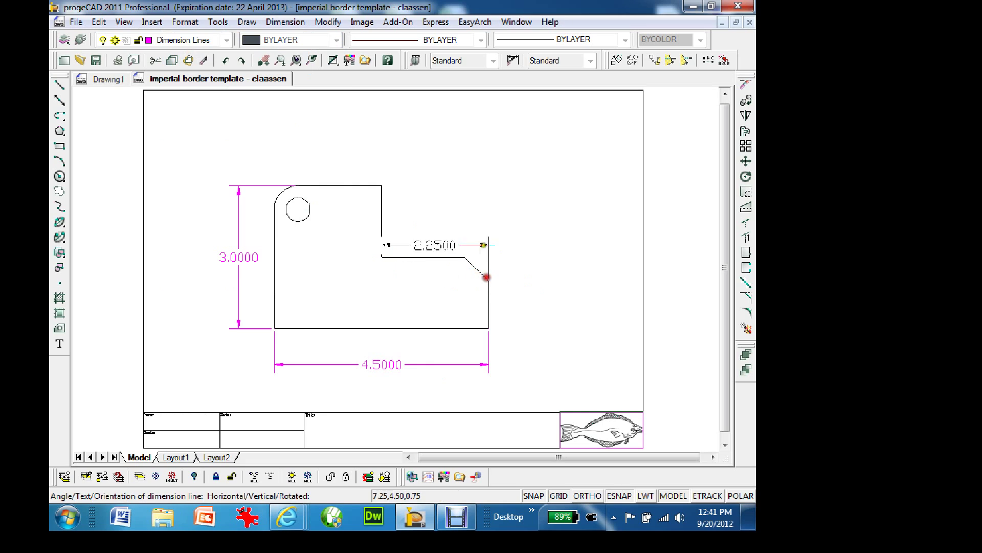
{"action": "left_click", "coordinate": [466, 122]}
{"action": "right_click", "coordinate": [572, 210]}
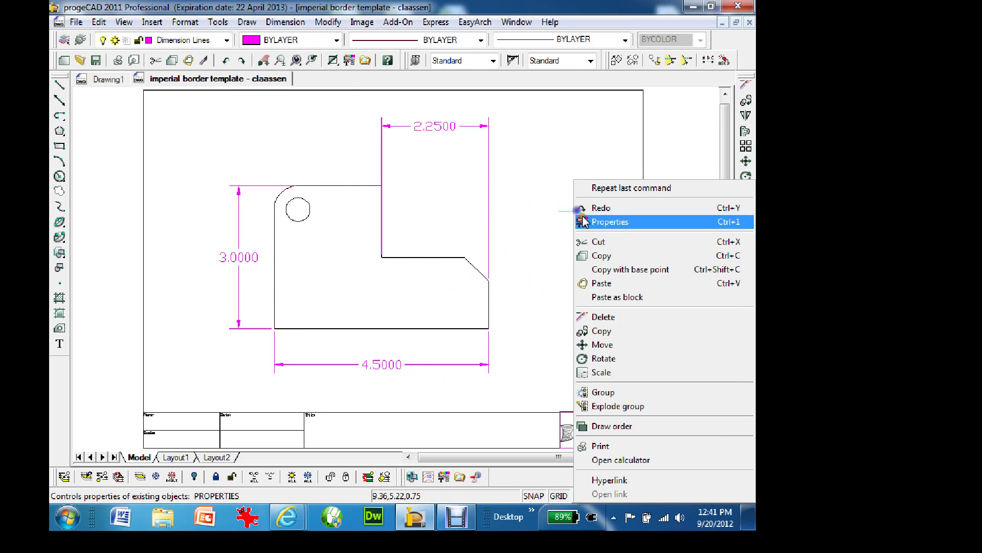
{"action": "left_click", "coordinate": [553, 149]}
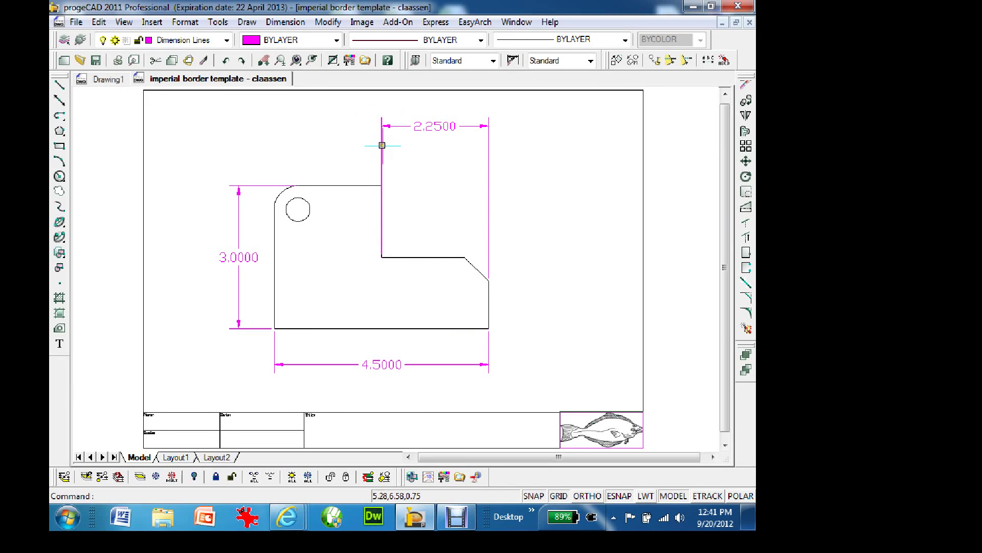
{"action": "left_click", "coordinate": [392, 125]}
{"action": "key", "text": "Delete"}
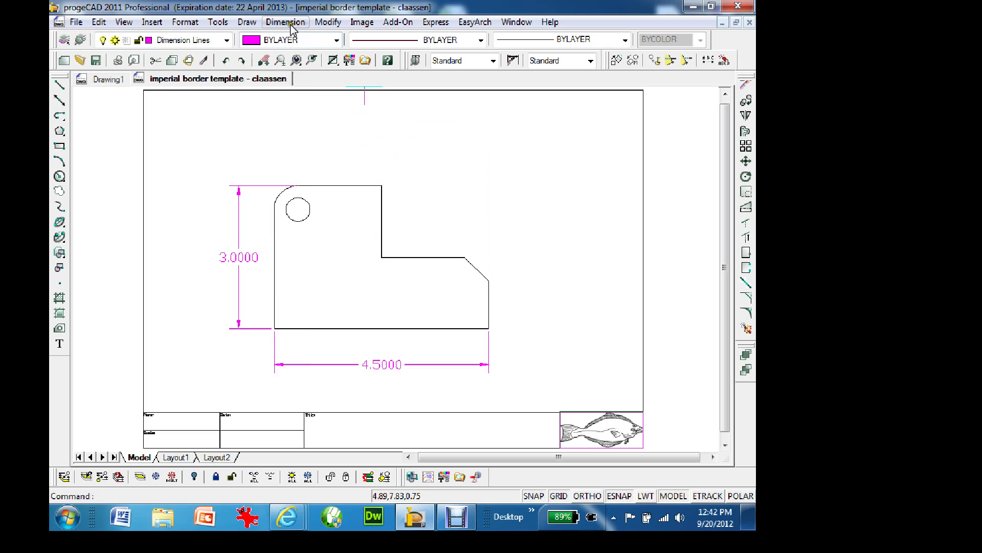
Step: Add a horizontal linear dimension above the part from the tall section's upper-right corner to the lower end of the chamfer
{"action": "left_click", "coordinate": [290, 23]}
{"action": "left_click", "coordinate": [248, 59]}
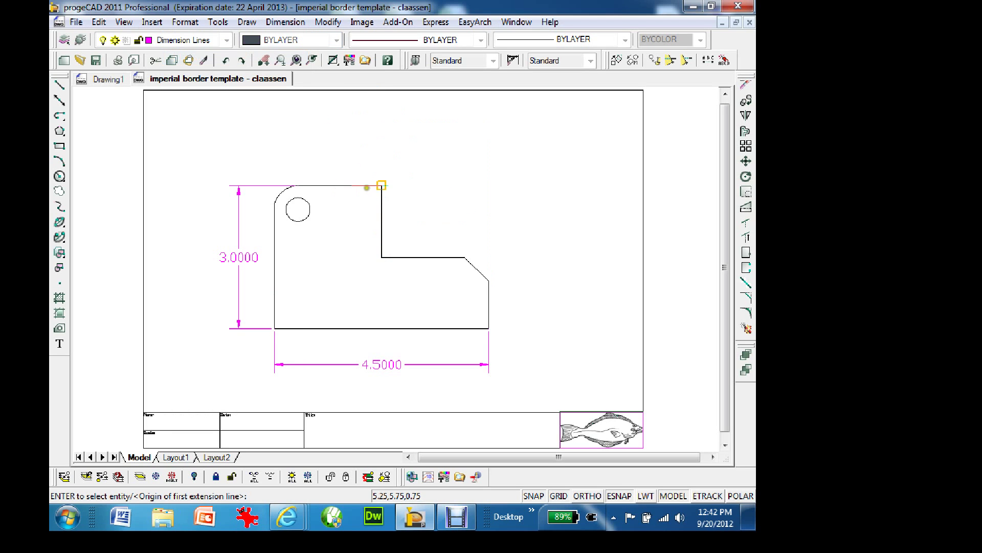
{"action": "left_click", "coordinate": [382, 185]}
{"action": "left_click", "coordinate": [489, 282]}
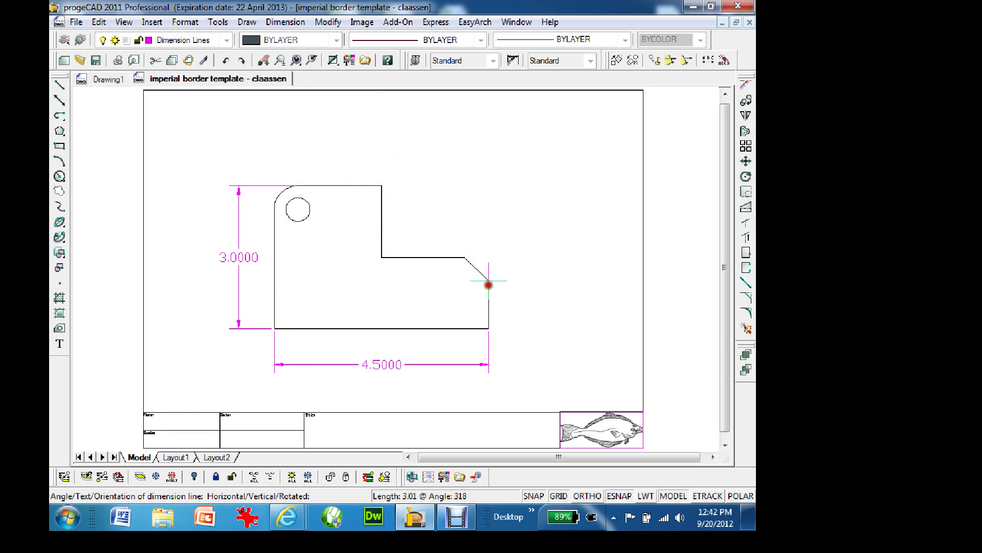
{"action": "left_click", "coordinate": [469, 139]}
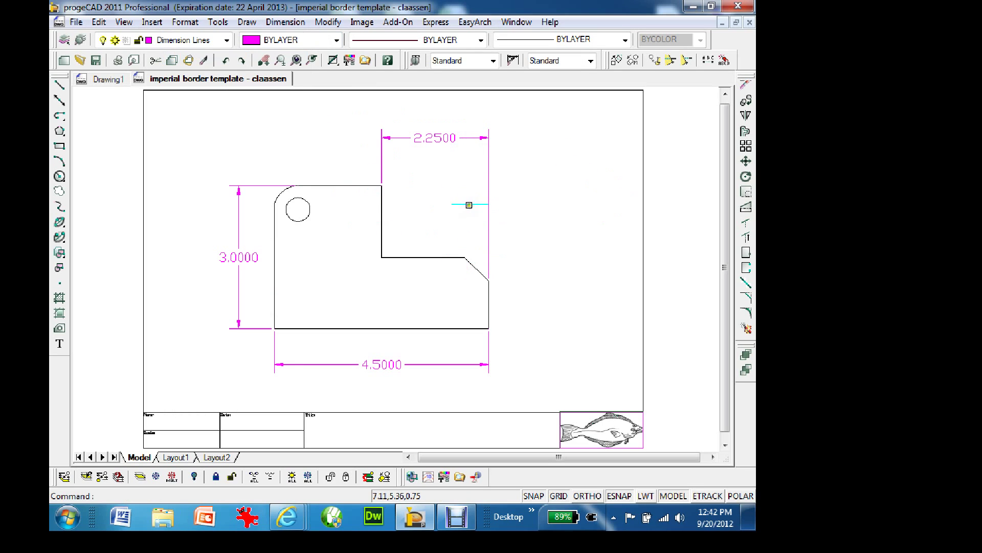
Step: Add a horizontal linear dimension from the tall section's upper-right corner to the chamfer's upper end, placed just below the 2.2500 dimension
{"action": "left_click", "coordinate": [285, 22]}
{"action": "left_click", "coordinate": [258, 58]}
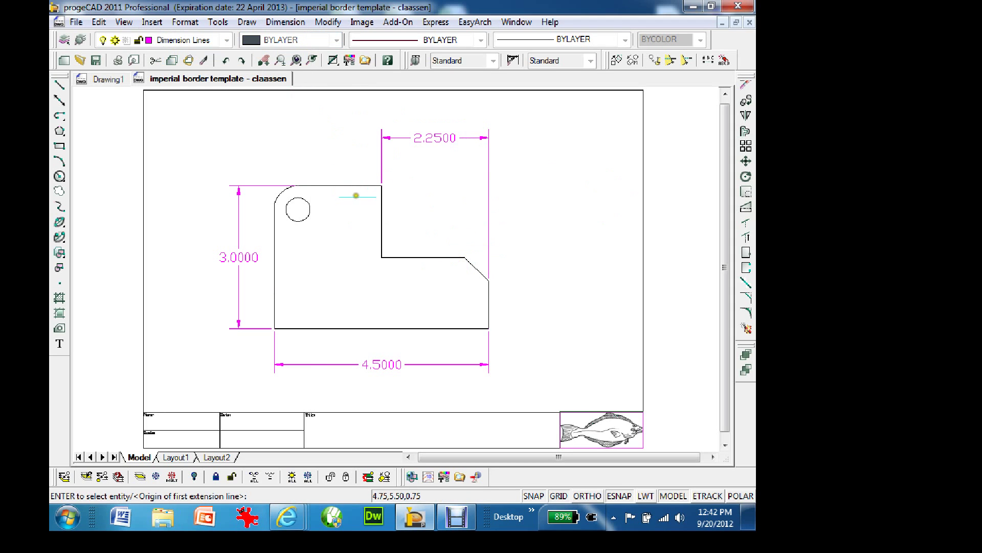
{"action": "left_click", "coordinate": [382, 185]}
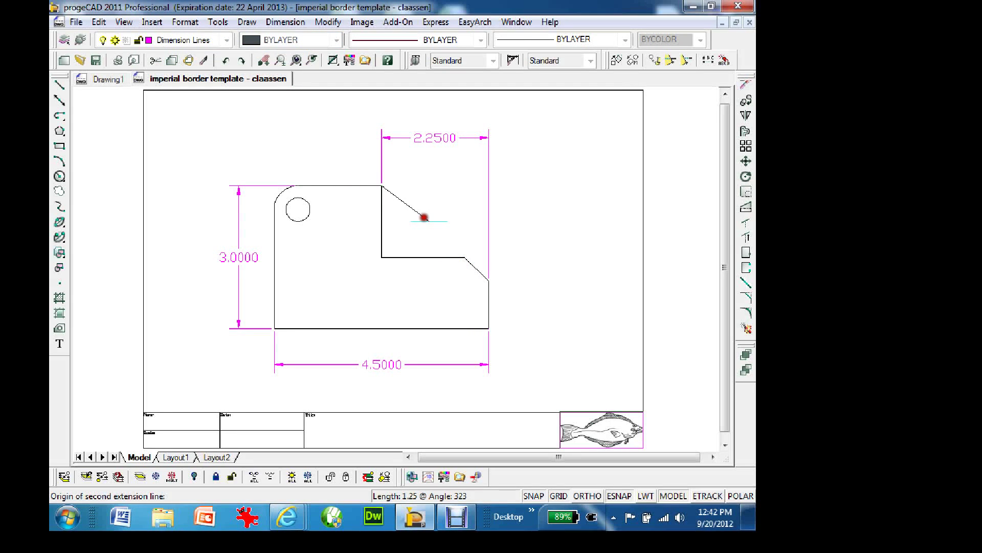
{"action": "left_click", "coordinate": [465, 257]}
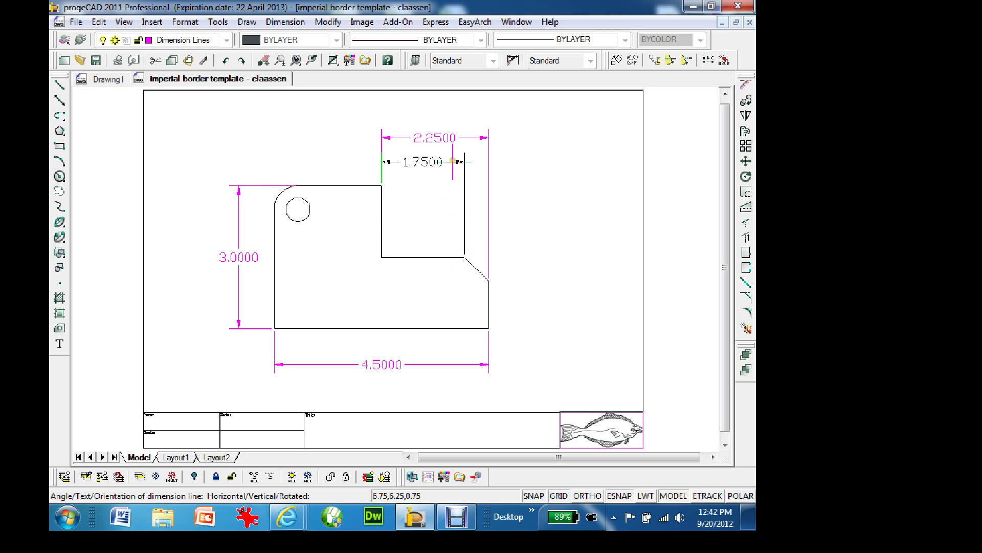
{"action": "left_click", "coordinate": [453, 161]}
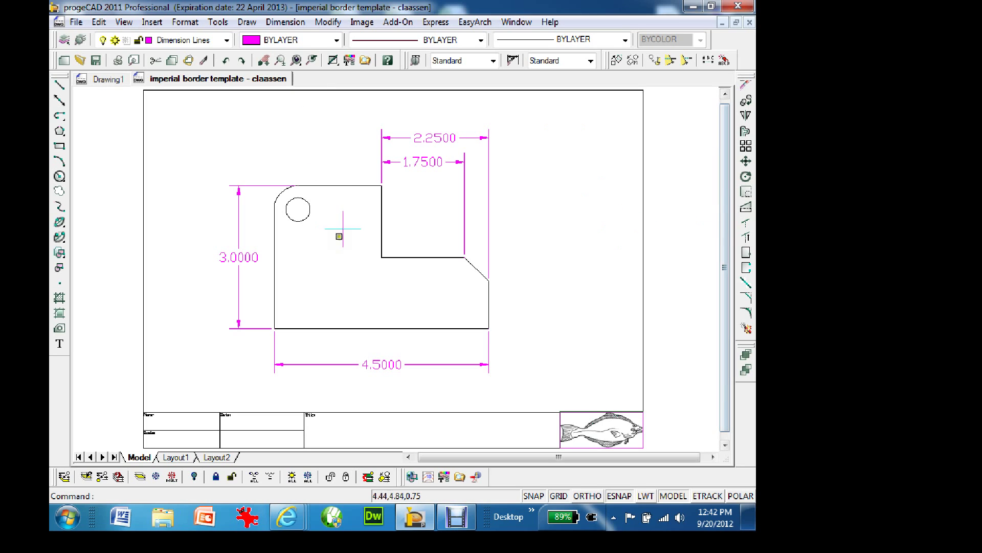
Step: Add a vertical linear dimension of the short right edge, from the chamfer's lower end to the lower-right corner, placed outside the part
{"action": "left_click", "coordinate": [286, 22]}
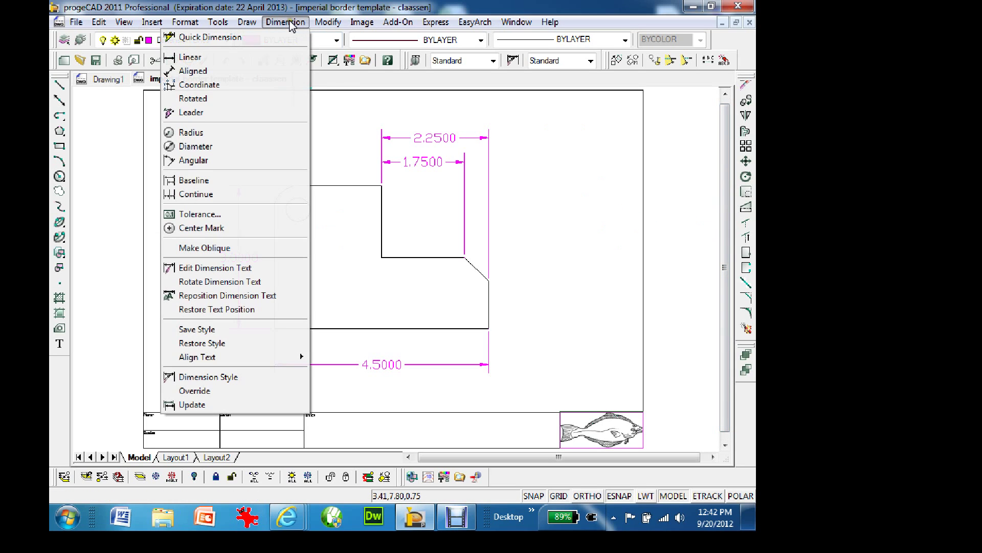
{"action": "left_click", "coordinate": [227, 43]}
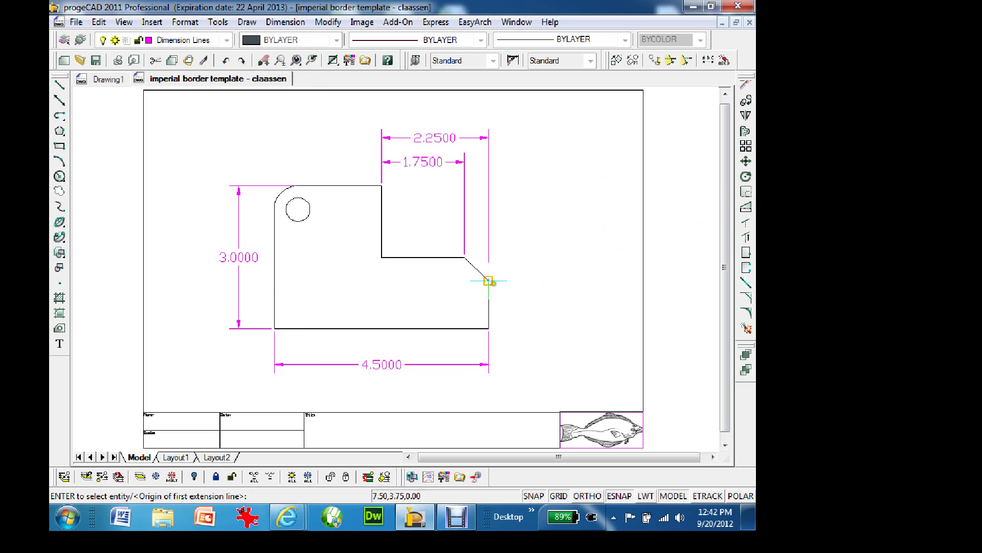
{"action": "left_click", "coordinate": [490, 281]}
{"action": "left_click", "coordinate": [489, 328]}
{"action": "left_click", "coordinate": [513, 319]}
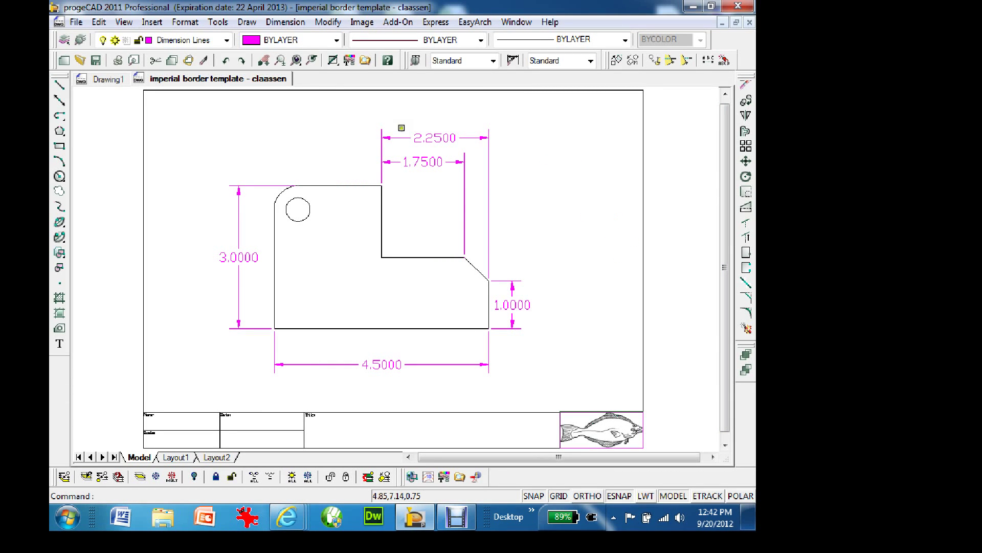
Step: Add a radius dimension to the filleted upper-left corner, with its text outside the part above and to the left
{"action": "left_click", "coordinate": [286, 22]}
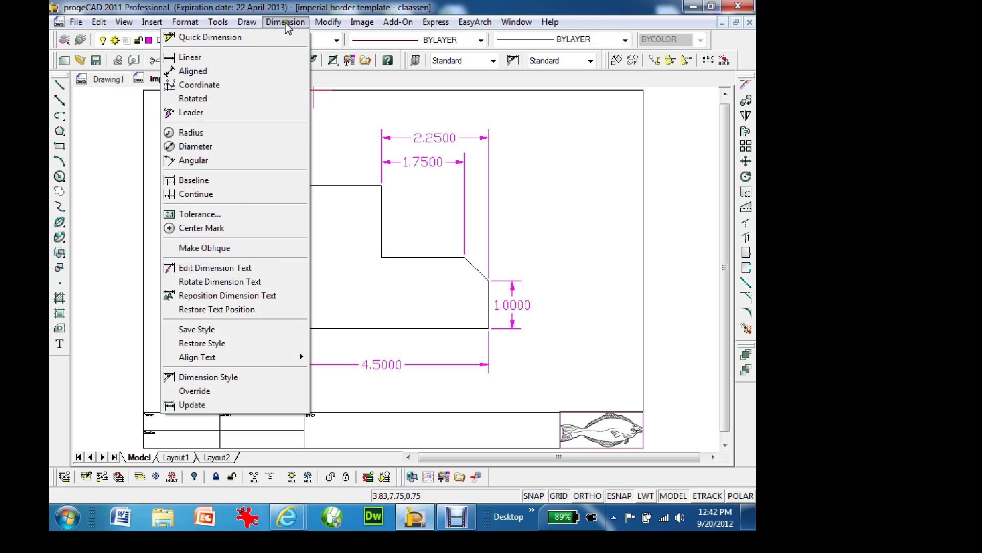
{"action": "left_click", "coordinate": [245, 133]}
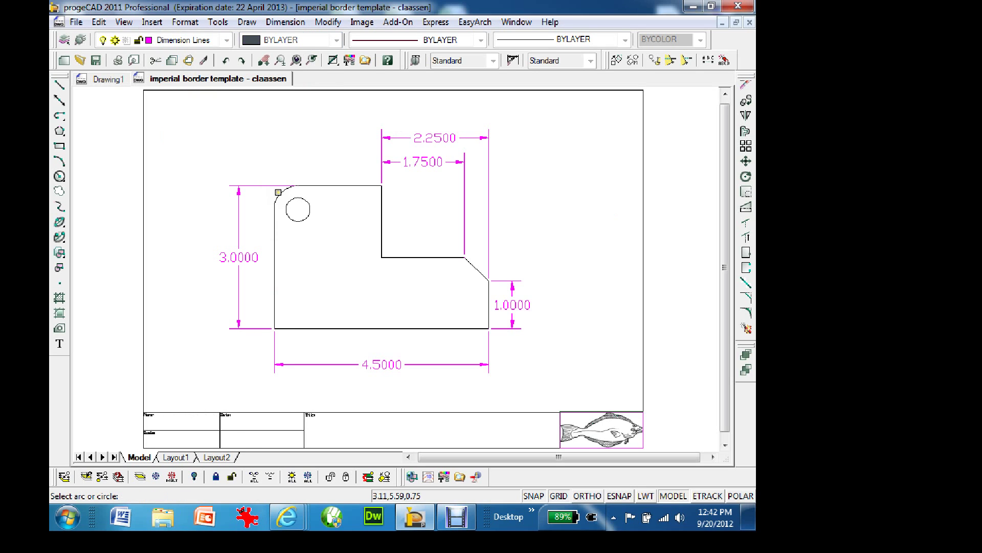
{"action": "left_click", "coordinate": [282, 194]}
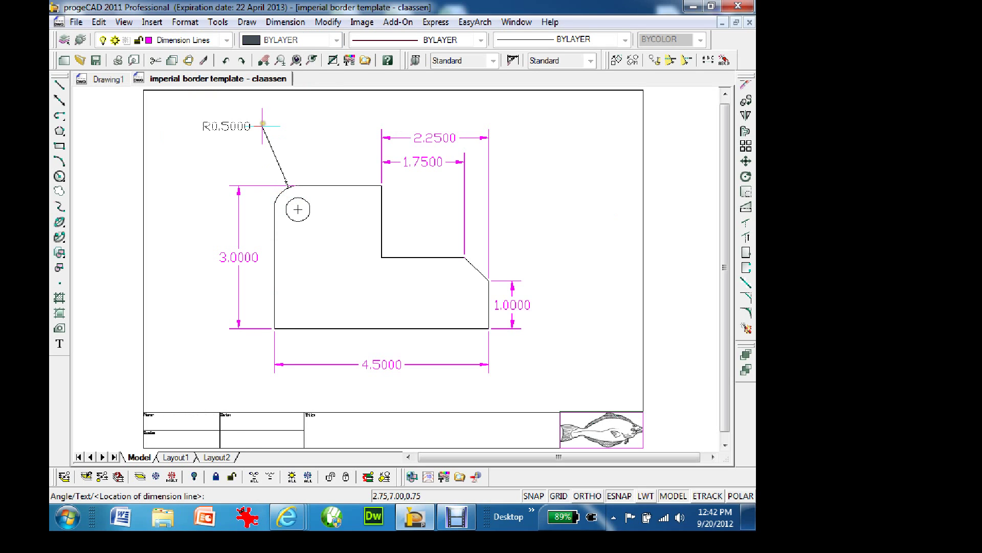
{"action": "left_click", "coordinate": [238, 137]}
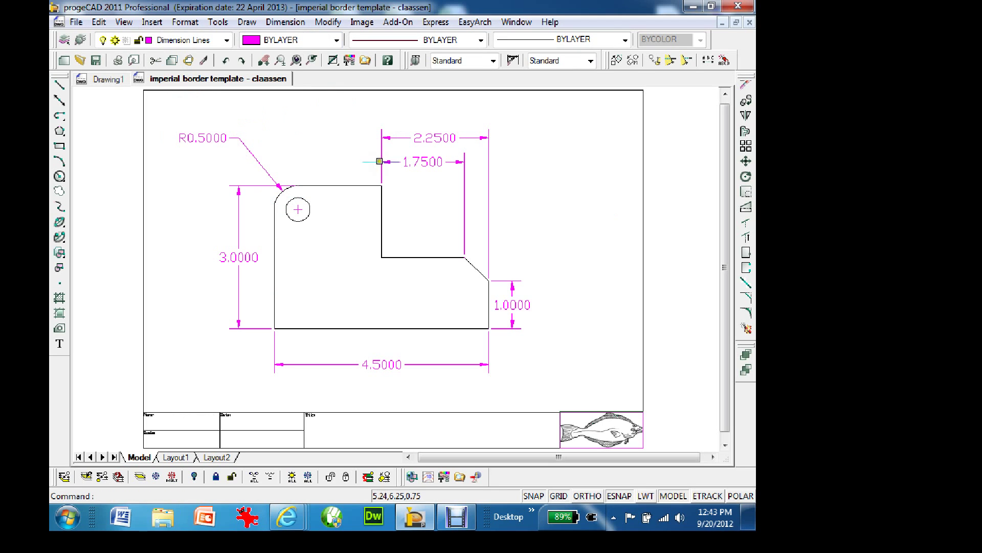
Step: Add a diameter dimension to the hole, with its text above the part's upper edge
{"action": "left_click", "coordinate": [288, 23]}
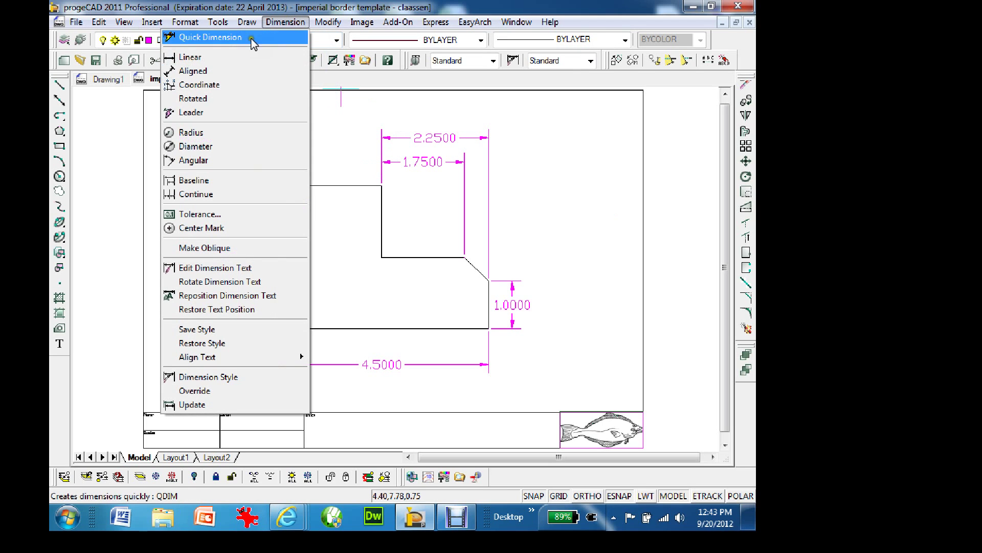
{"action": "left_click", "coordinate": [237, 148]}
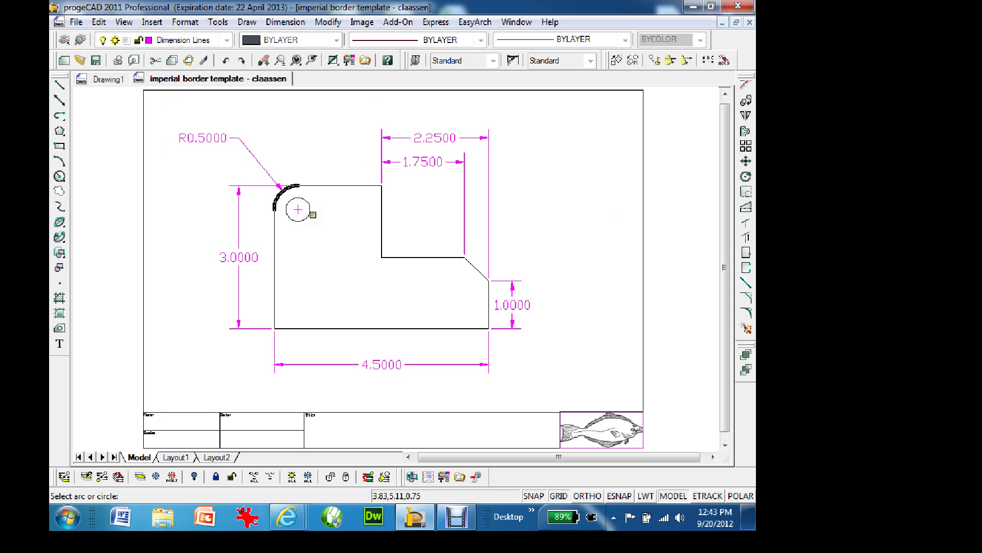
{"action": "left_click", "coordinate": [309, 213]}
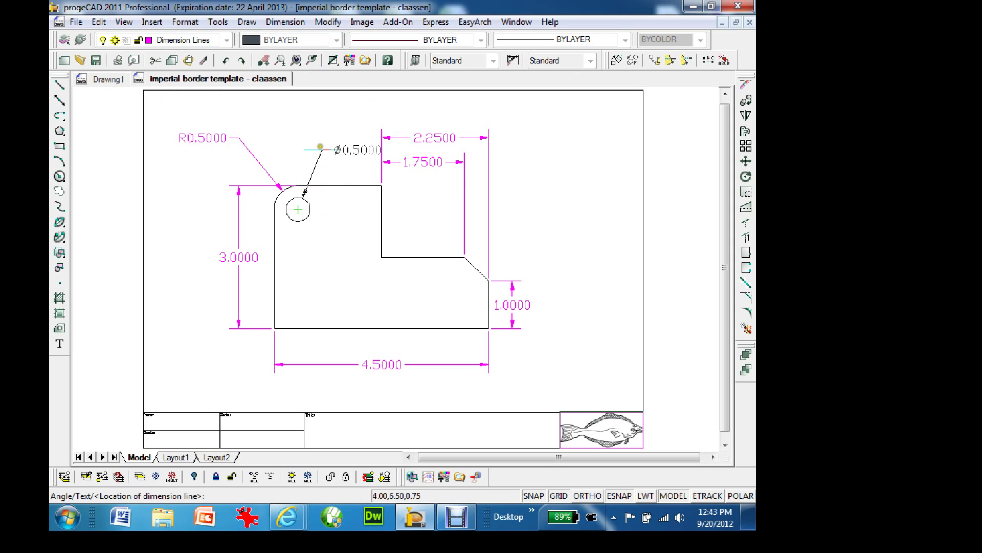
{"action": "left_click", "coordinate": [308, 137]}
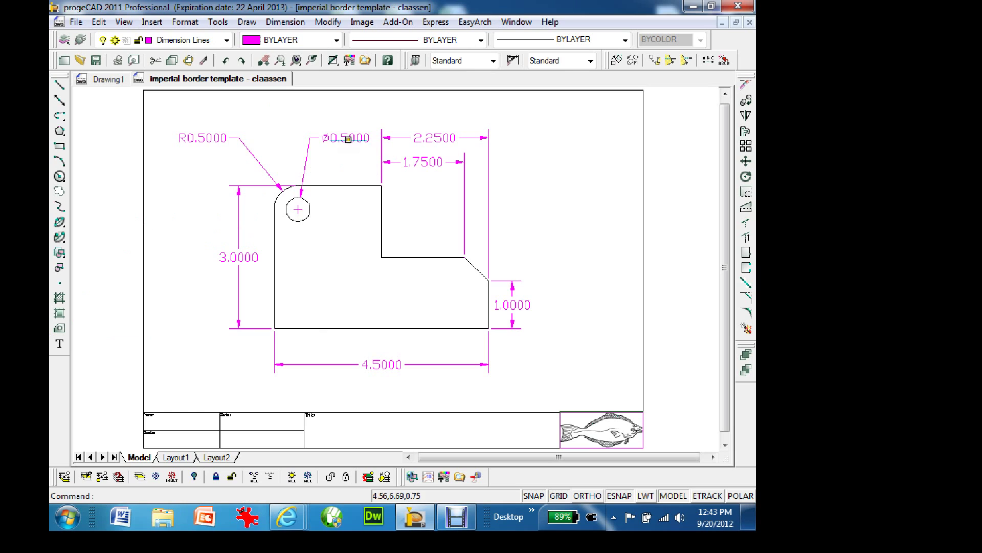
Step: Move the hole's diameter dimension text inside the part, below and to the right of the hole
{"action": "left_click", "coordinate": [346, 137]}
{"action": "left_click", "coordinate": [346, 137]}
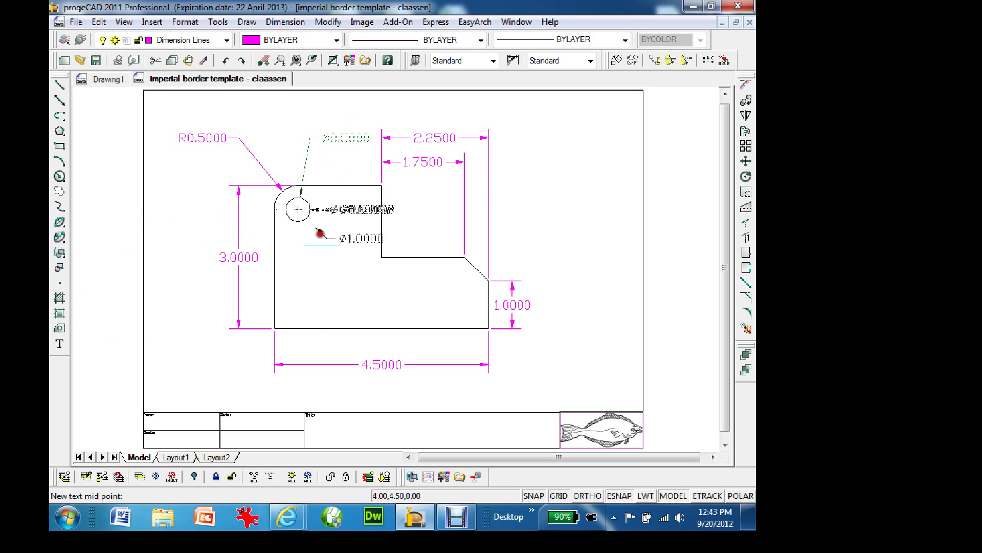
{"action": "left_click", "coordinate": [356, 246]}
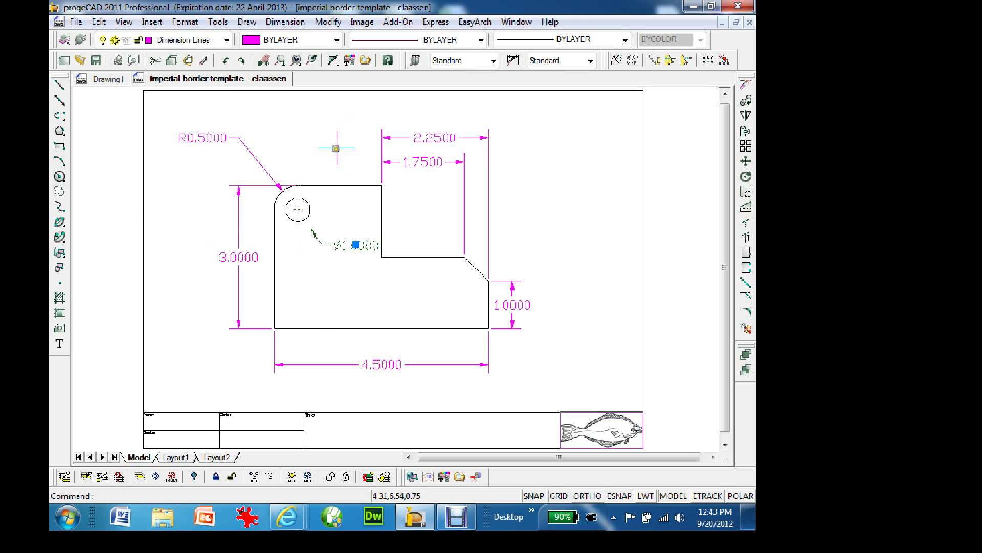
{"action": "key", "text": "Escape"}
Step: Set the precision of all seven dimensions to two decimal places (0.00)
{"action": "left_click", "coordinate": [435, 137]}
{"action": "left_click", "coordinate": [428, 157]}
{"action": "left_click", "coordinate": [507, 302]}
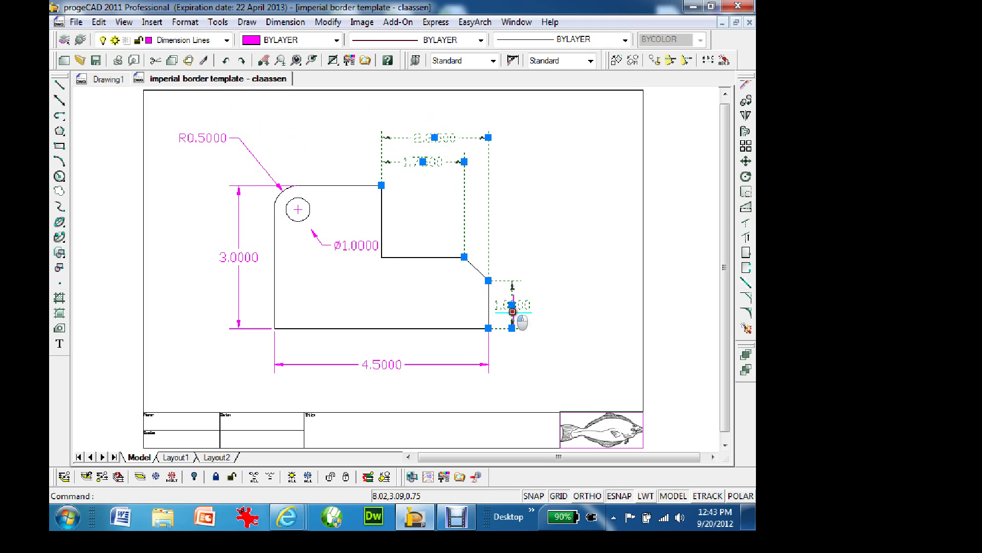
{"action": "left_click", "coordinate": [354, 245]}
{"action": "left_click", "coordinate": [380, 367]}
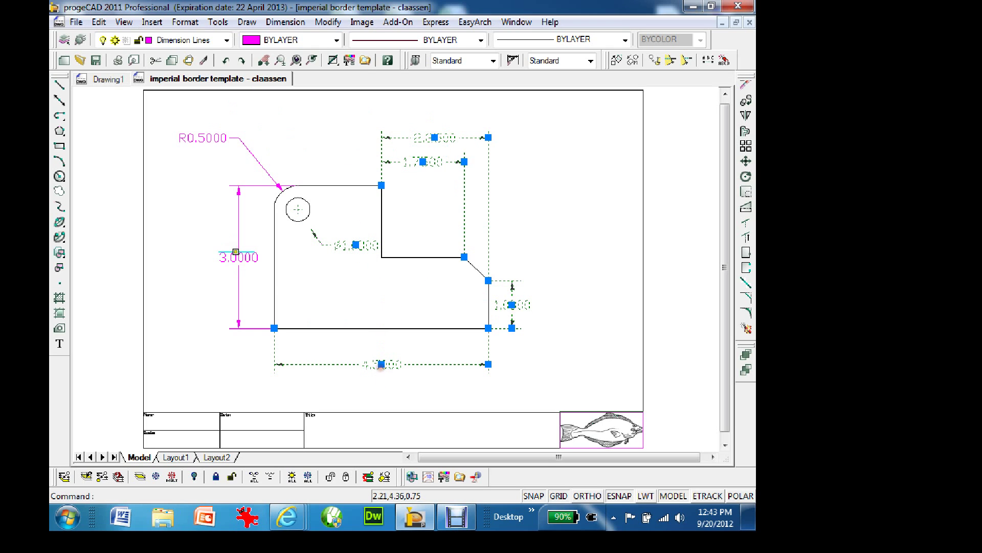
{"action": "left_click", "coordinate": [238, 257]}
{"action": "left_click", "coordinate": [200, 137]}
{"action": "right_click", "coordinate": [197, 136]}
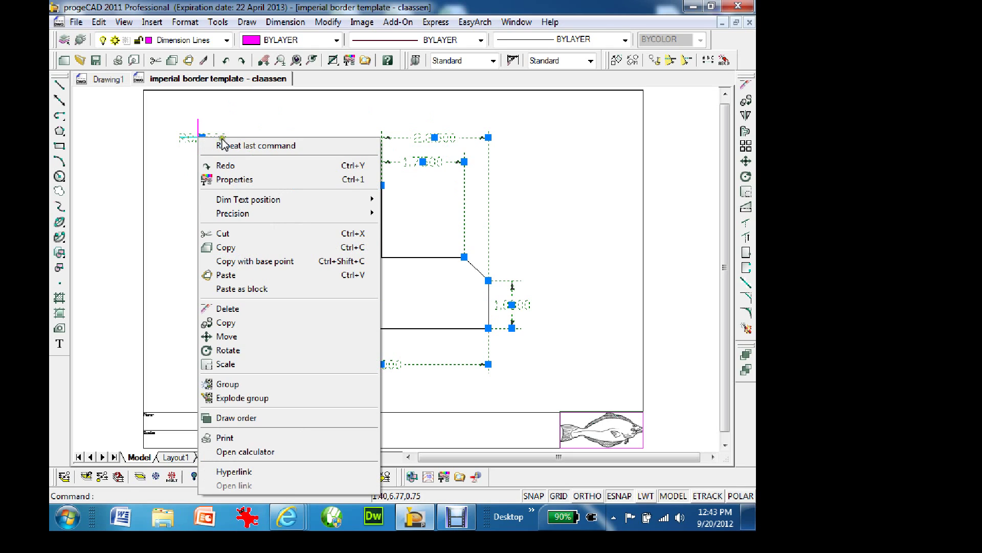
{"action": "mouse_move", "coordinate": [274, 214]}
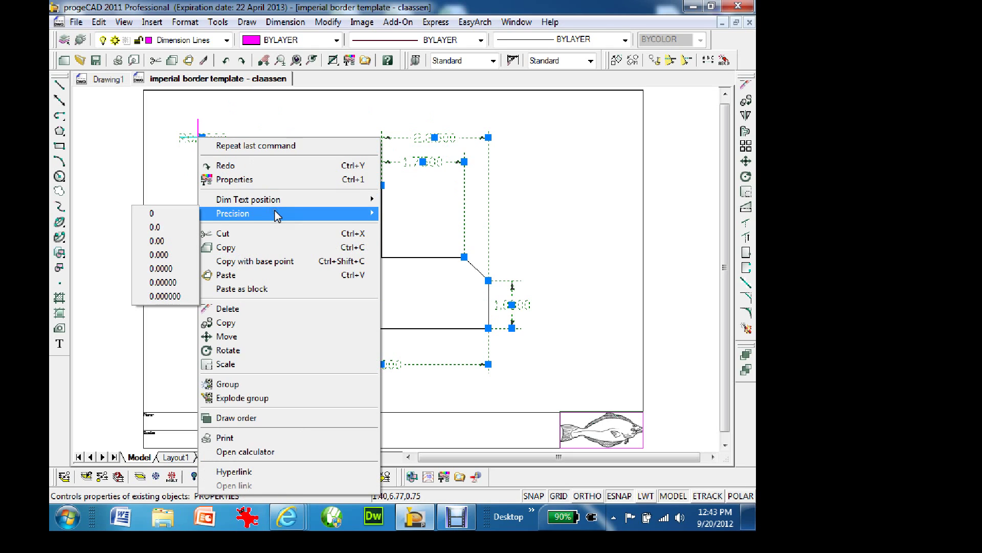
{"action": "left_click", "coordinate": [167, 241]}
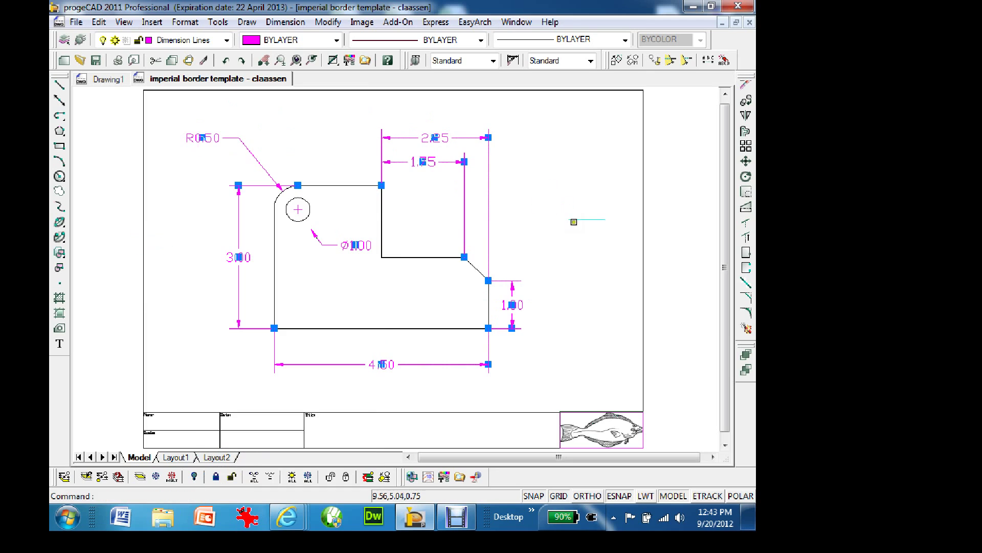
{"action": "key", "text": "Escape"}
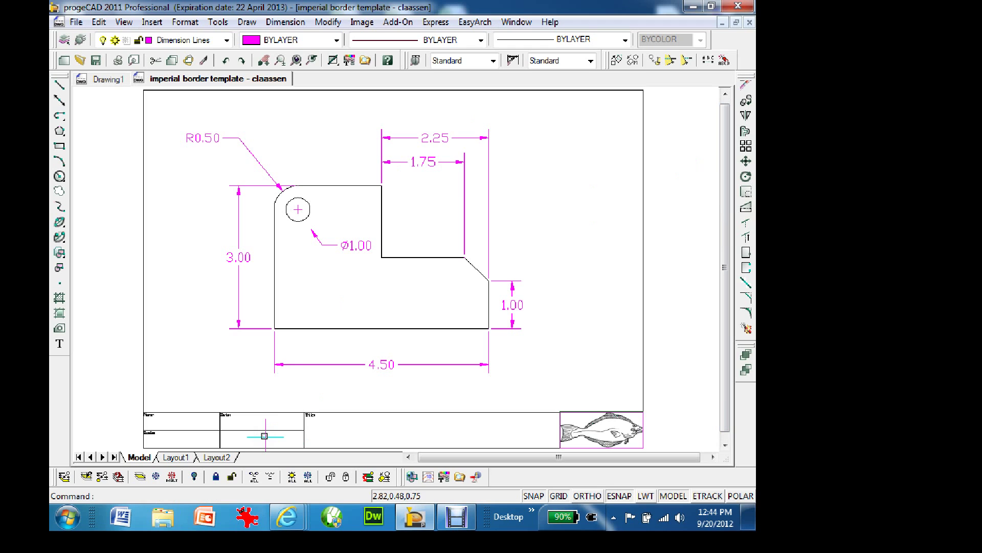
Step: Make the Text layer the current layer
{"action": "left_click", "coordinate": [228, 41]}
{"action": "left_click", "coordinate": [150, 145]}
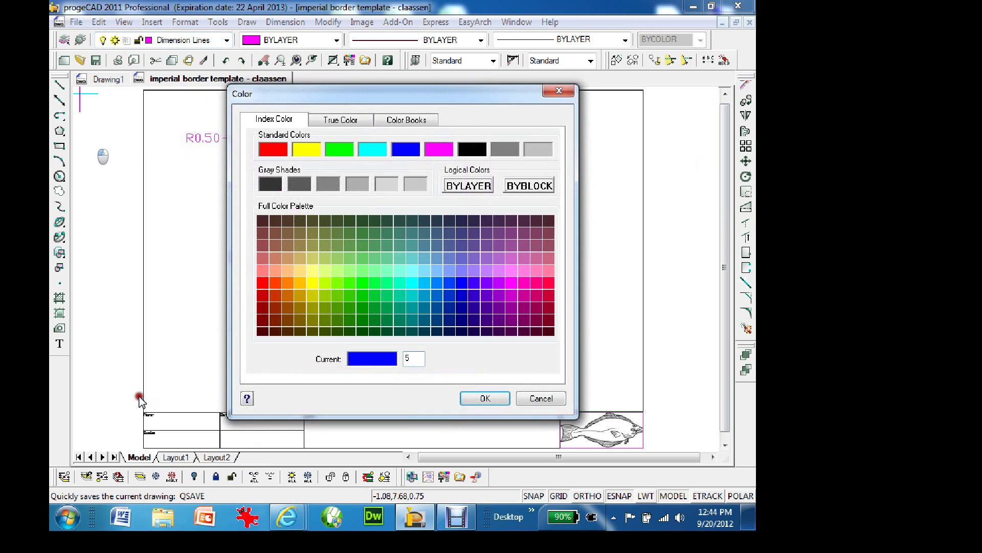
{"action": "left_click", "coordinate": [541, 399]}
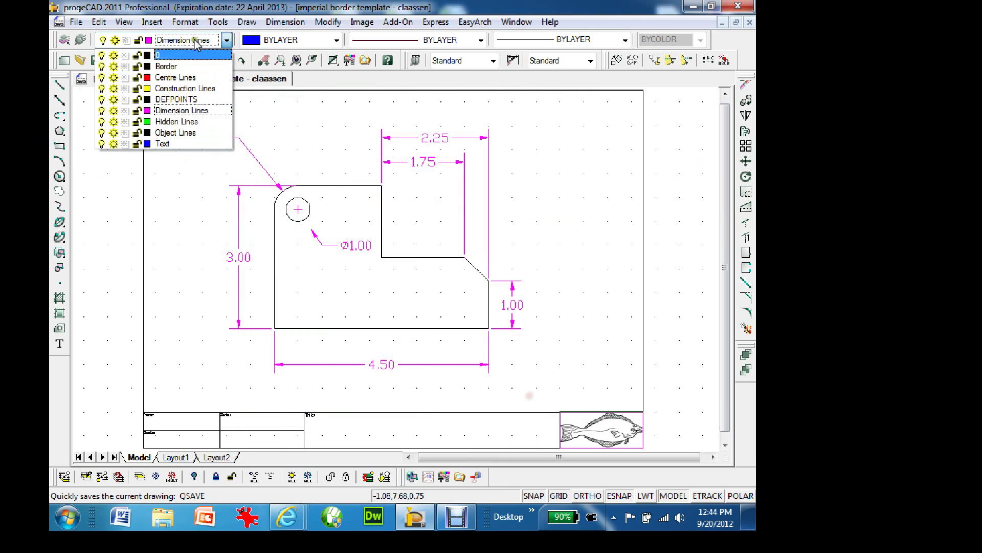
{"action": "left_click", "coordinate": [170, 145]}
{"action": "left_click", "coordinate": [56, 344]}
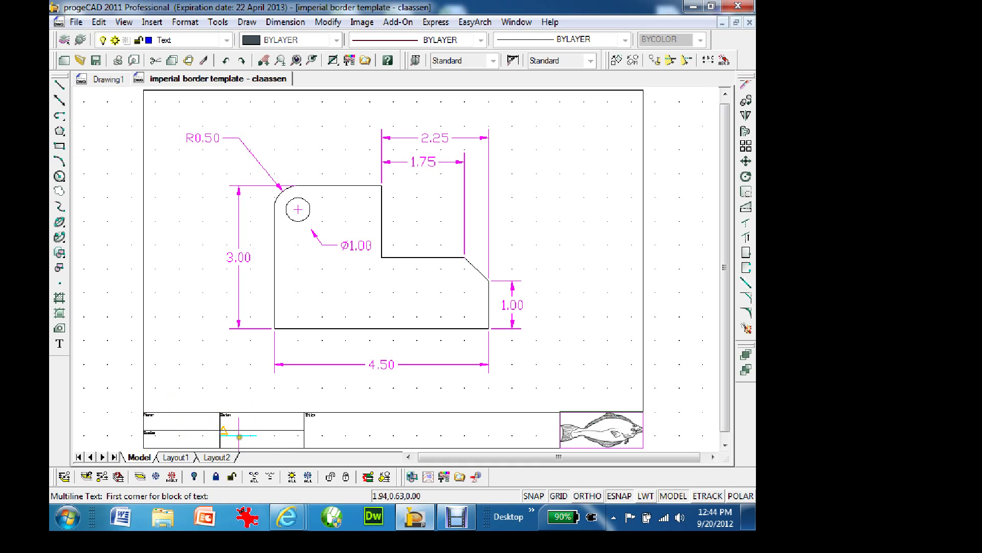
{"action": "left_click", "coordinate": [528, 496]}
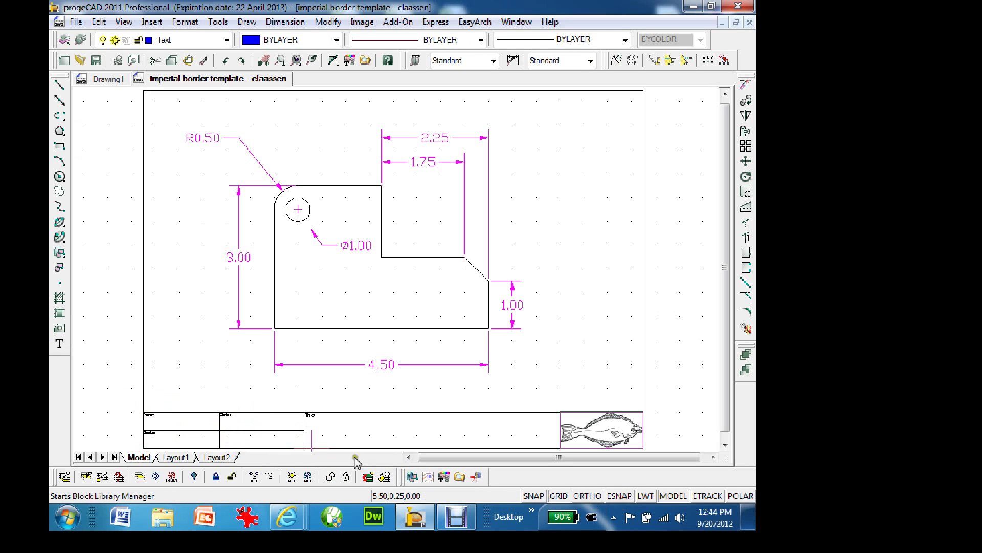
{"action": "left_click", "coordinate": [230, 443]}
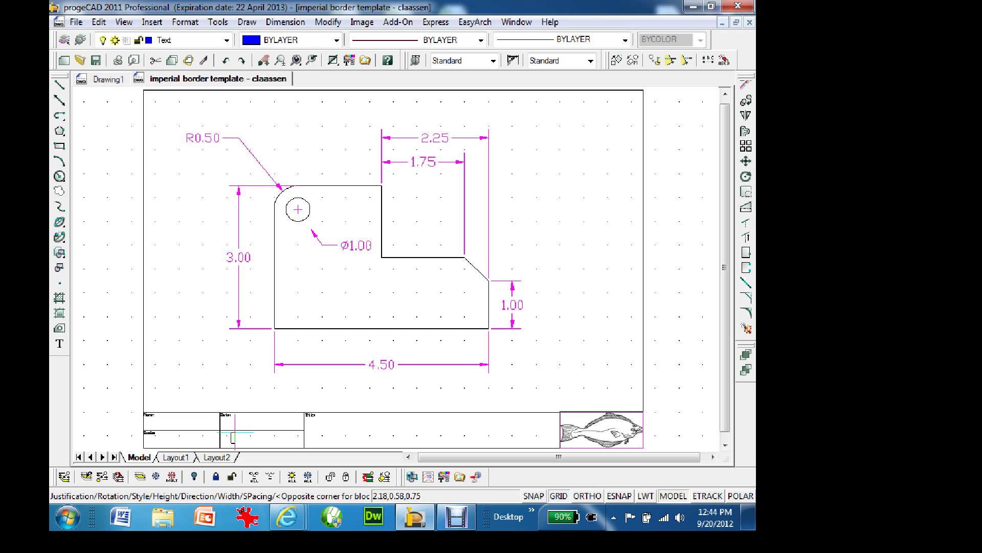
{"action": "type", "text": "h"}
{"action": "key", "text": "Return"}
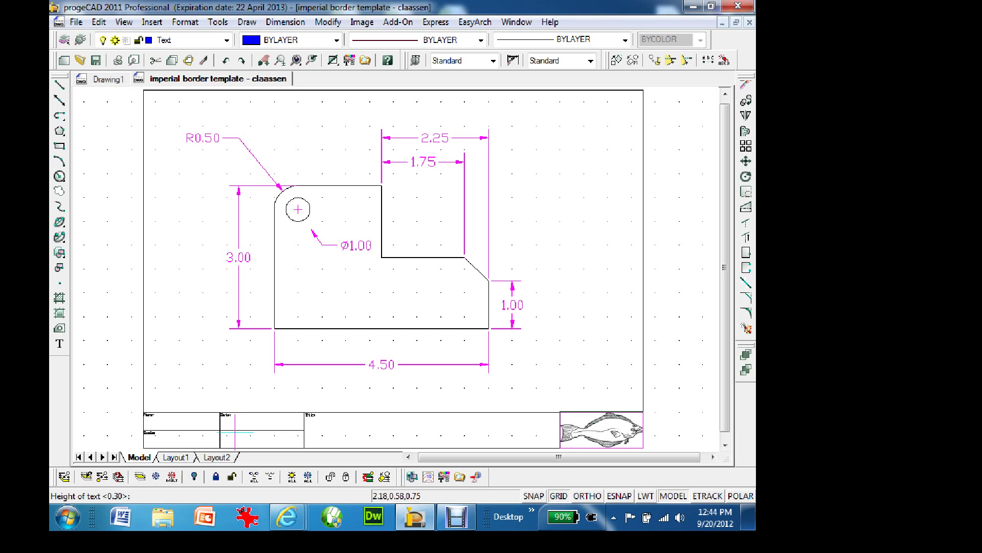
{"action": "key", "text": "Return"}
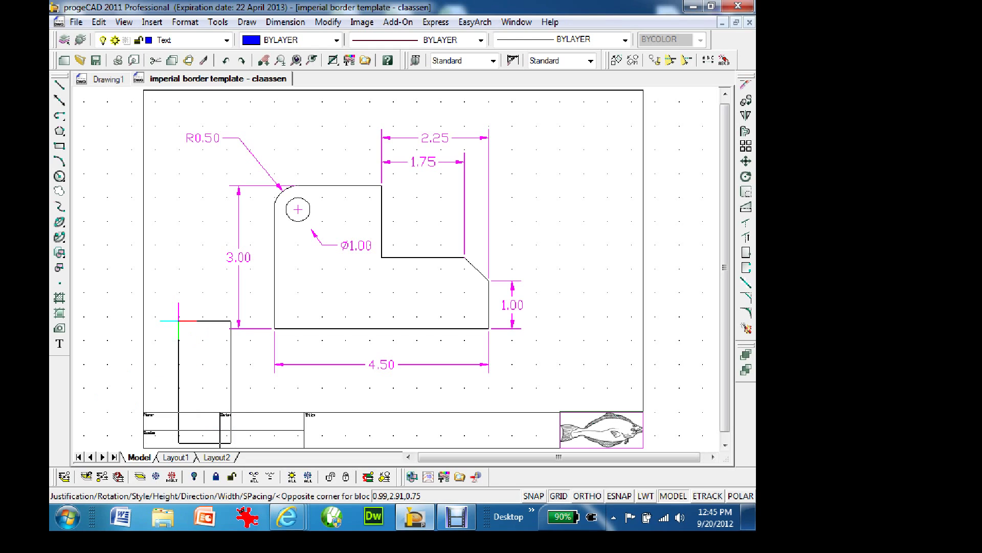
{"action": "key", "text": "Escape"}
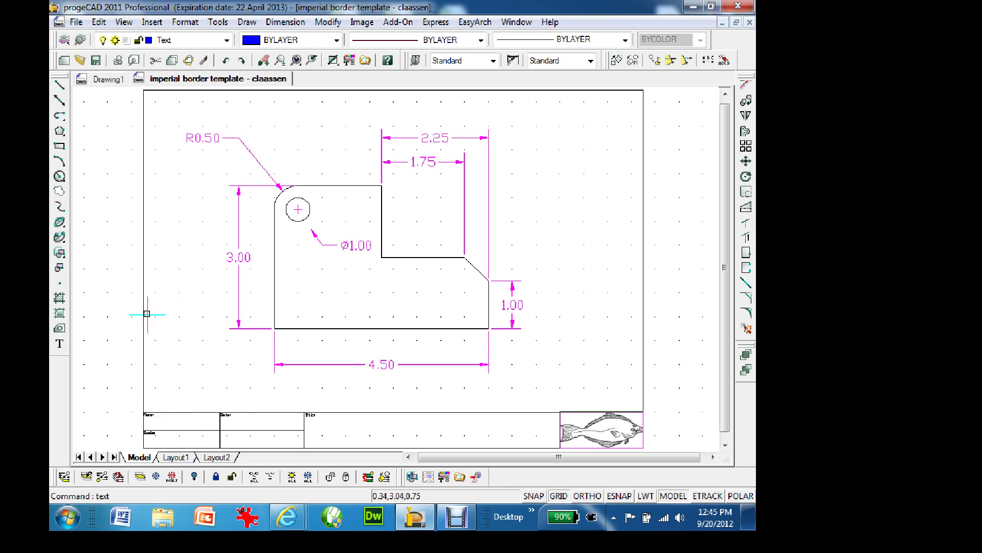
Step: Add the single-line text "imperial" in the title block cell below the date field, with height 0.30 and rotation 0
{"action": "type", "text": "text"}
{"action": "key", "text": "Return"}
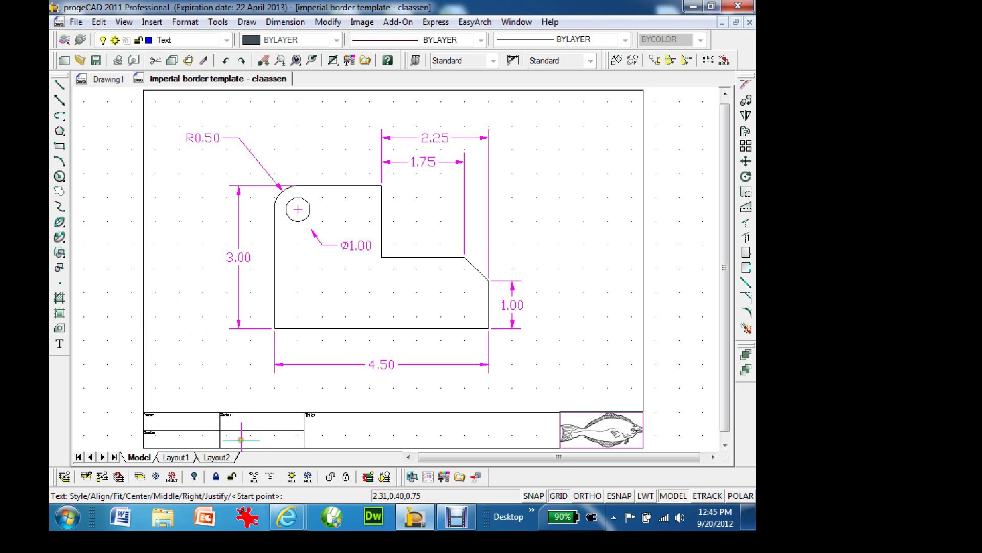
{"action": "left_click", "coordinate": [235, 443]}
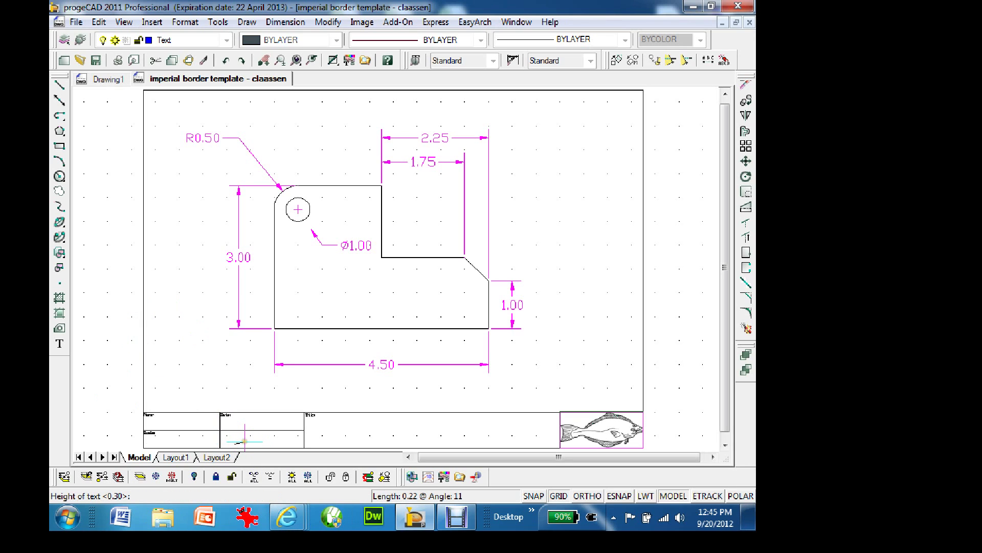
{"action": "key", "text": "Return"}
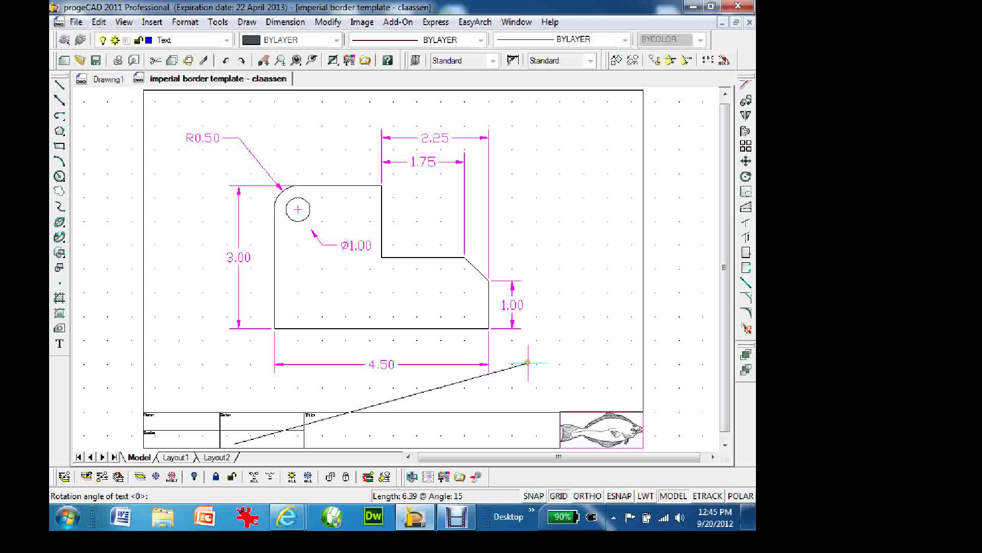
{"action": "key", "text": "Return"}
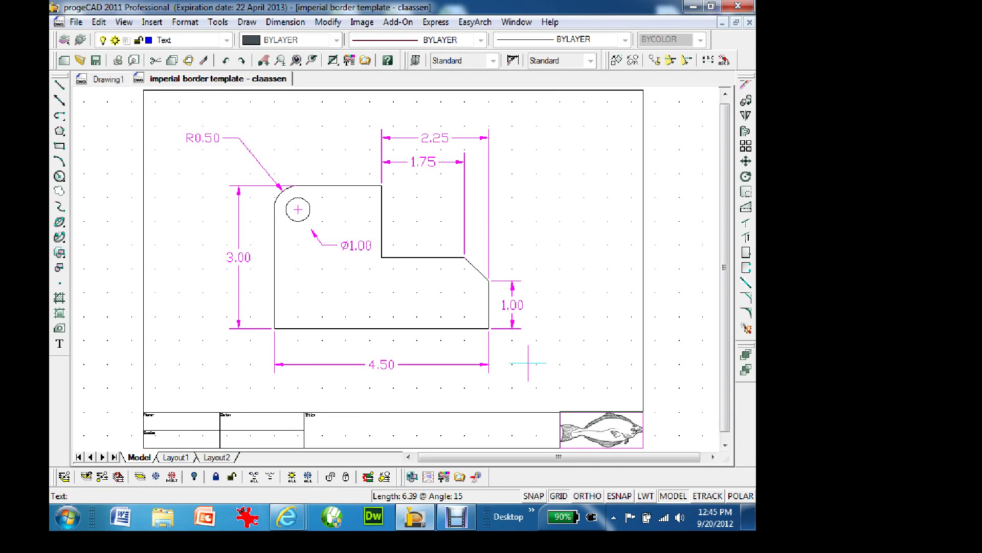
{"action": "type", "text": "imperial"}
{"action": "key", "text": "Return"}
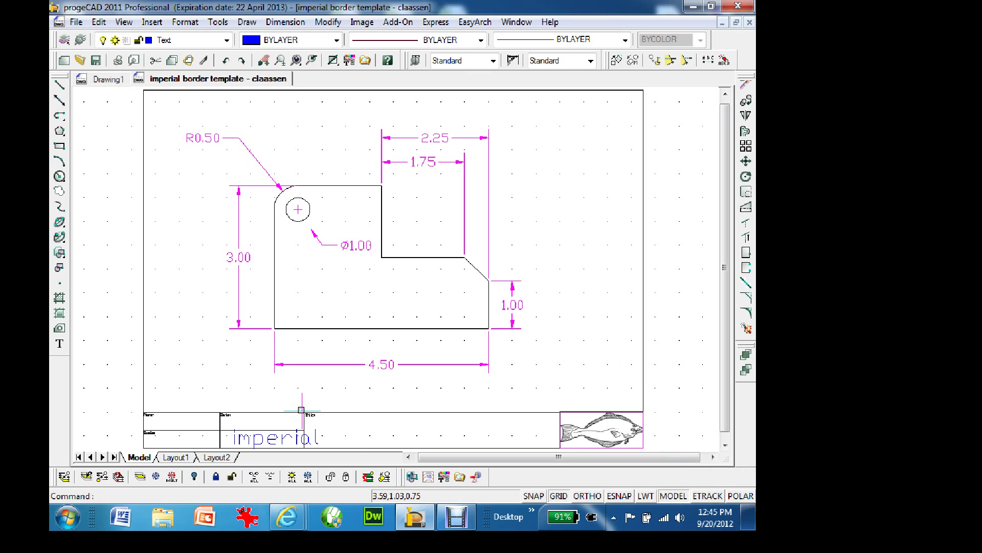
Step: Examine the "imperial" text's properties and its text editor, then view the general drawing properties with nothing selected
{"action": "left_click", "coordinate": [255, 439]}
{"action": "left_click", "coordinate": [261, 443]}
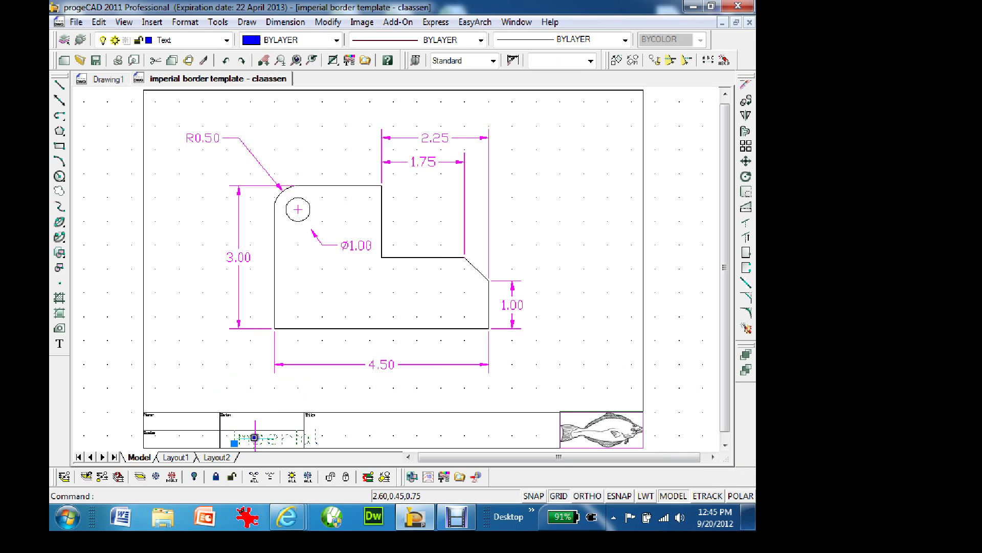
{"action": "right_click", "coordinate": [256, 440]}
{"action": "left_click", "coordinate": [328, 144]}
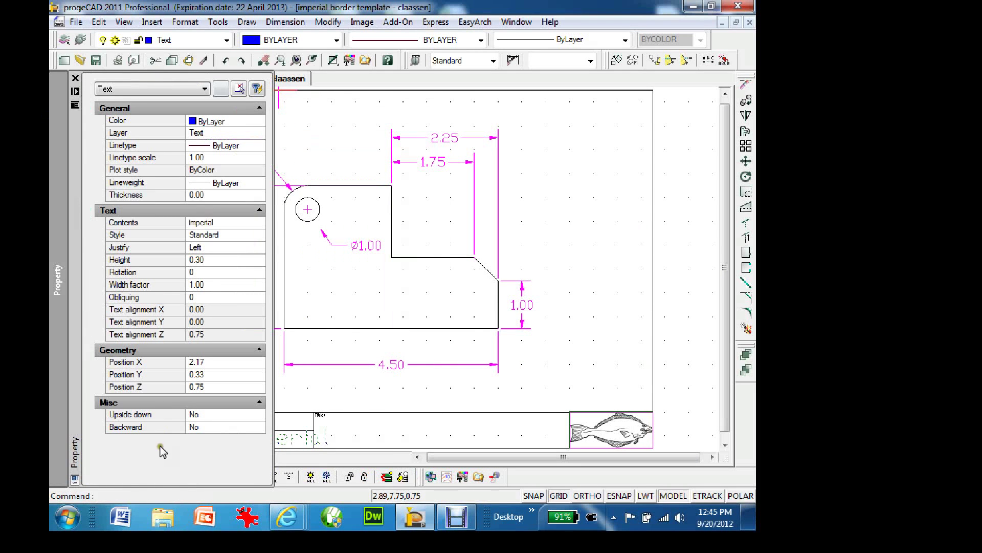
{"action": "left_click", "coordinate": [75, 78]}
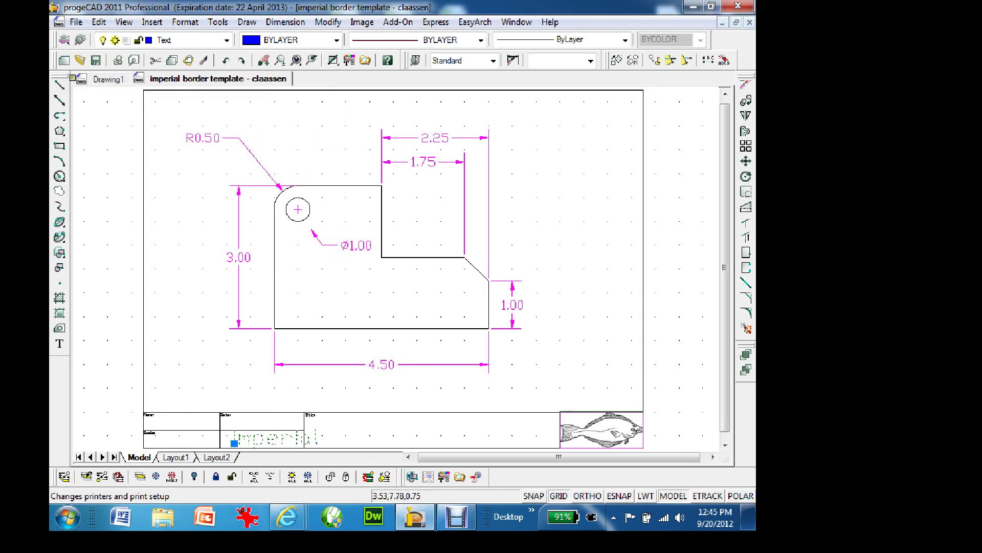
{"action": "right_click", "coordinate": [234, 443]}
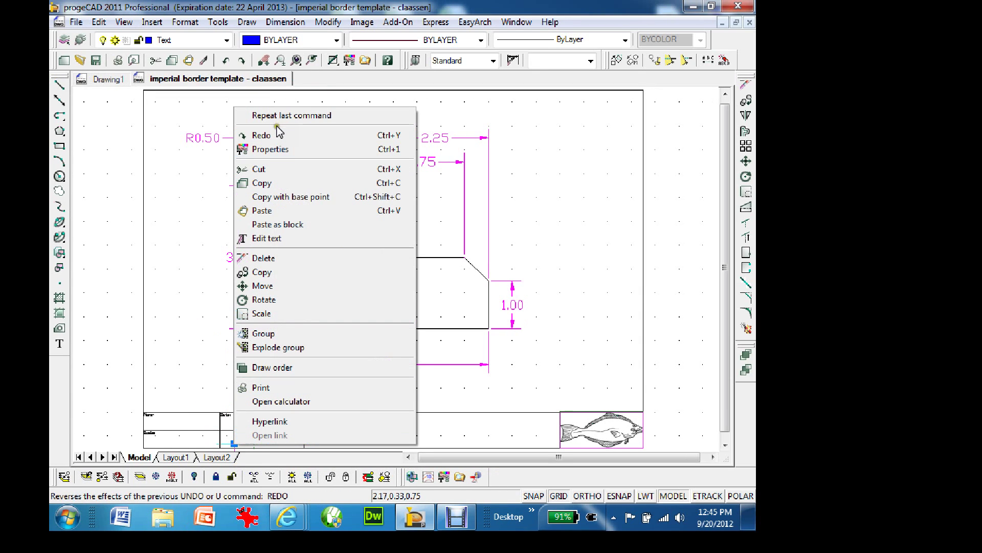
{"action": "left_click", "coordinate": [276, 239]}
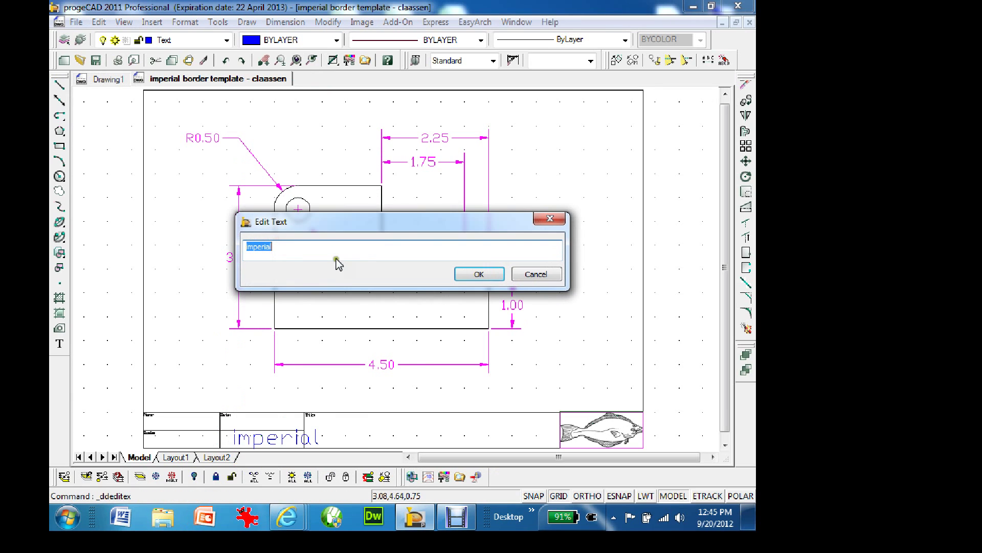
{"action": "left_click", "coordinate": [536, 274]}
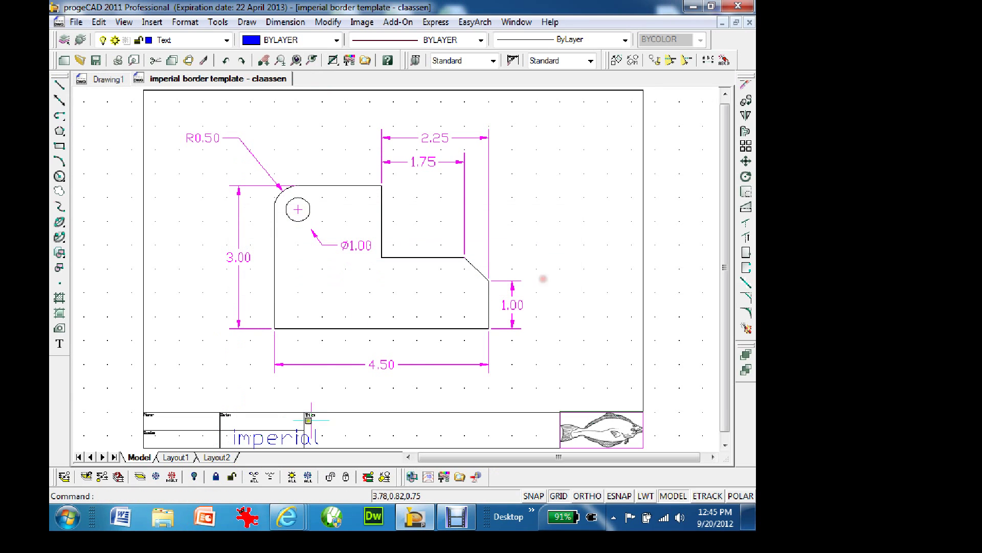
{"action": "right_click", "coordinate": [283, 441]}
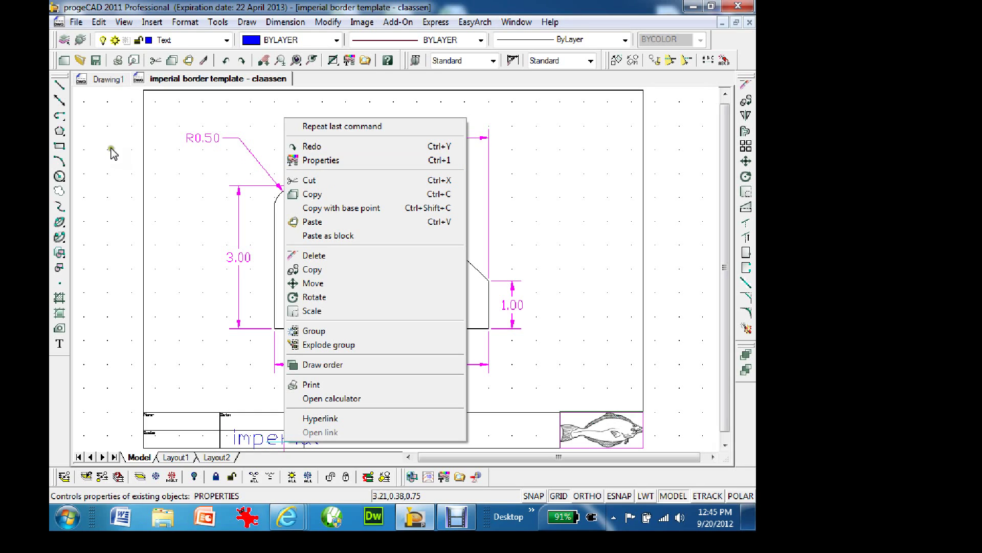
{"action": "left_click", "coordinate": [302, 160]}
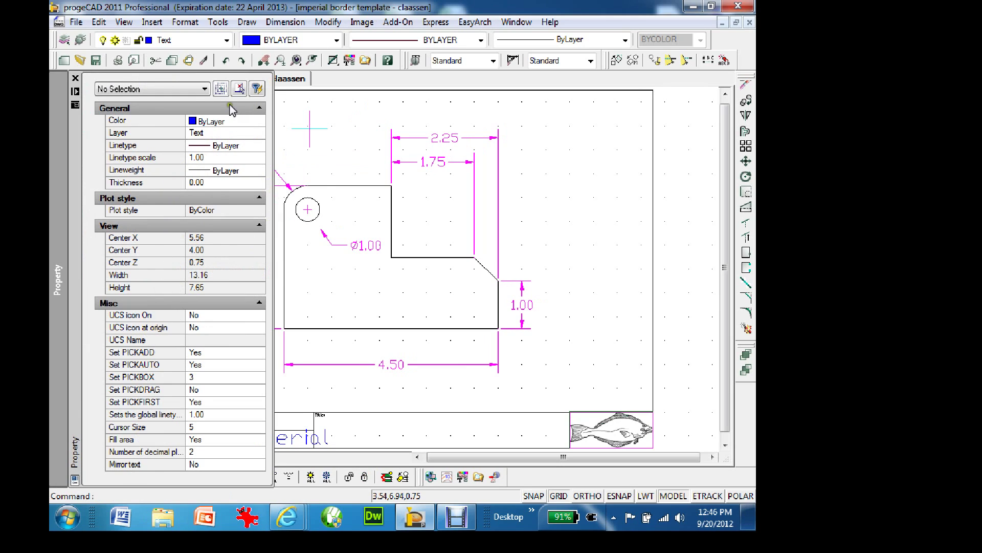
{"action": "left_click", "coordinate": [75, 79]}
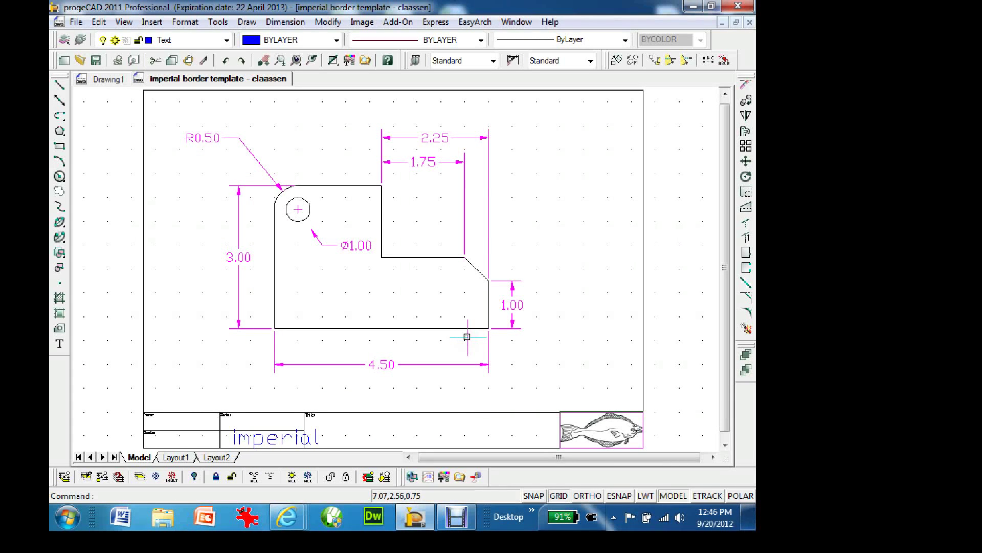
Step: Delete the "imperial" text and the entire dimensioned L-shaped part, keeping only the border and title block
{"action": "left_click", "coordinate": [286, 438]}
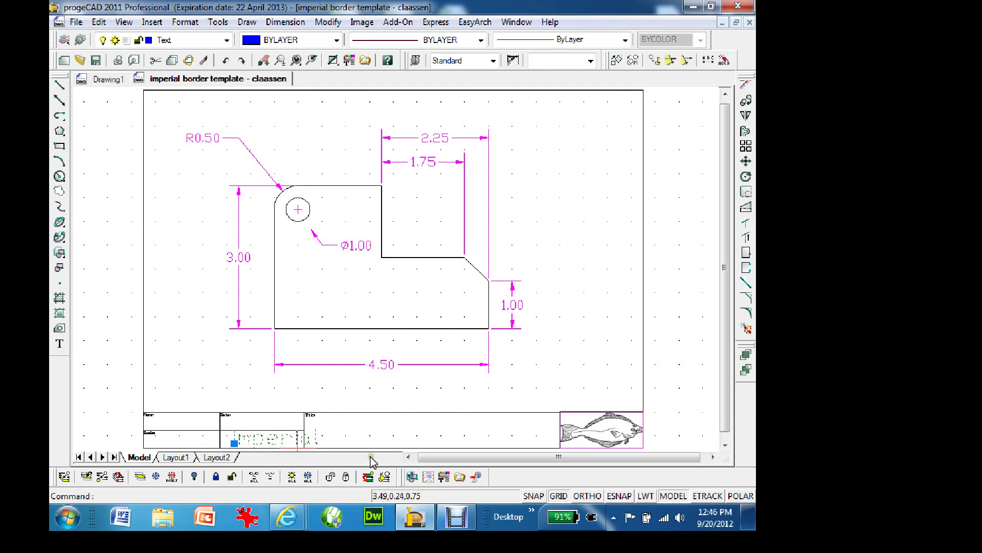
{"action": "key", "text": "Delete"}
{"action": "left_click", "coordinate": [175, 104]}
{"action": "left_click", "coordinate": [563, 404]}
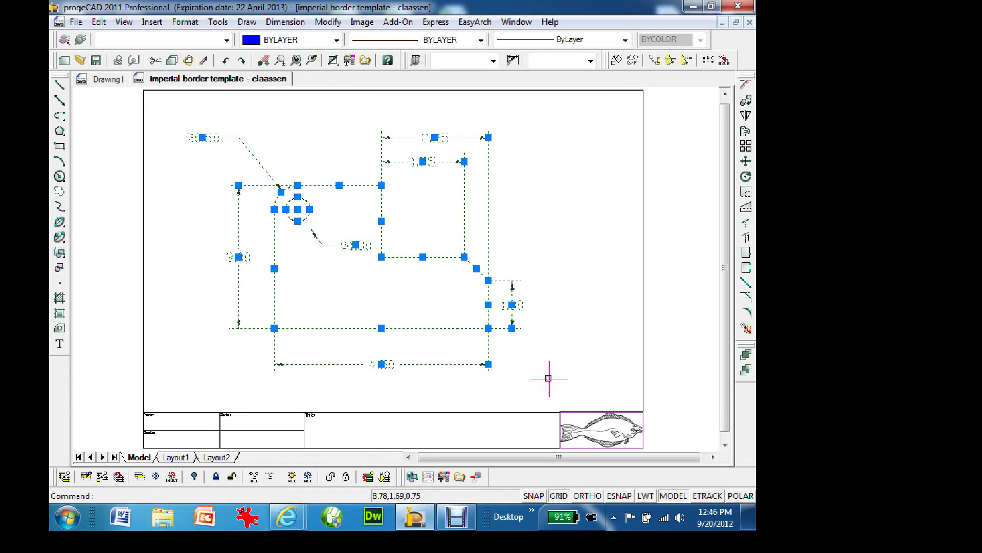
{"action": "key", "text": "Delete"}
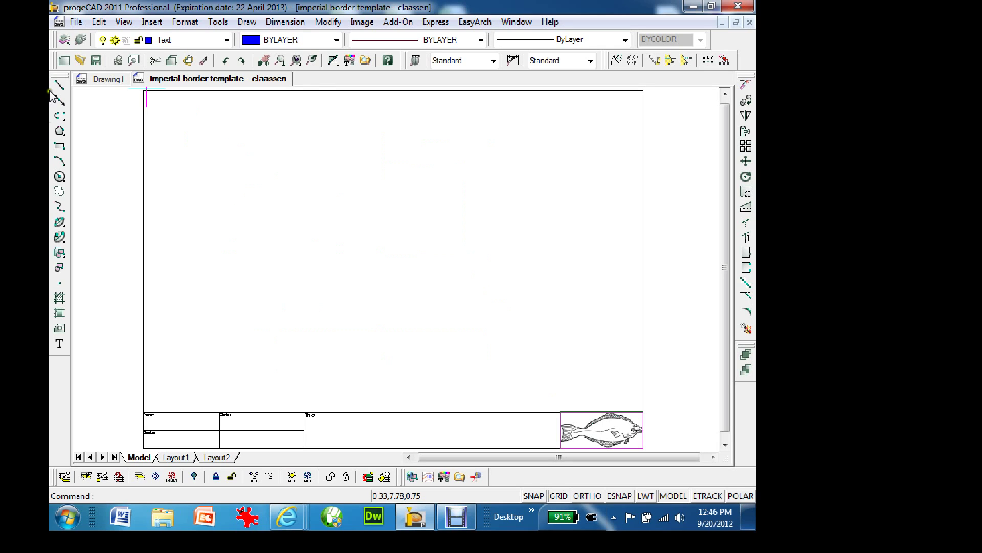
Step: Draw a large circle near the middle of the sheet and a second circle about half its size to the right
{"action": "left_click", "coordinate": [59, 176]}
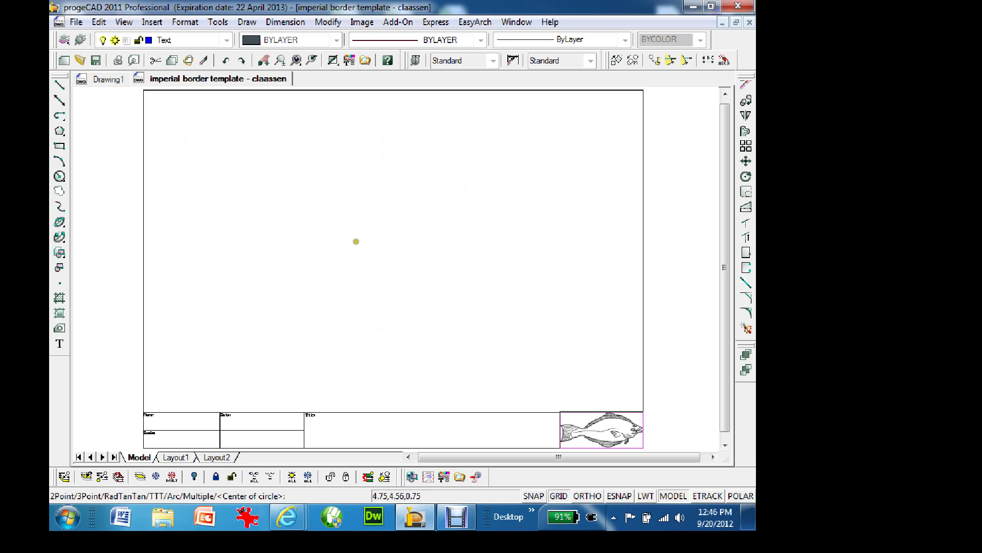
{"action": "left_click", "coordinate": [360, 242]}
{"action": "left_click", "coordinate": [402, 241]}
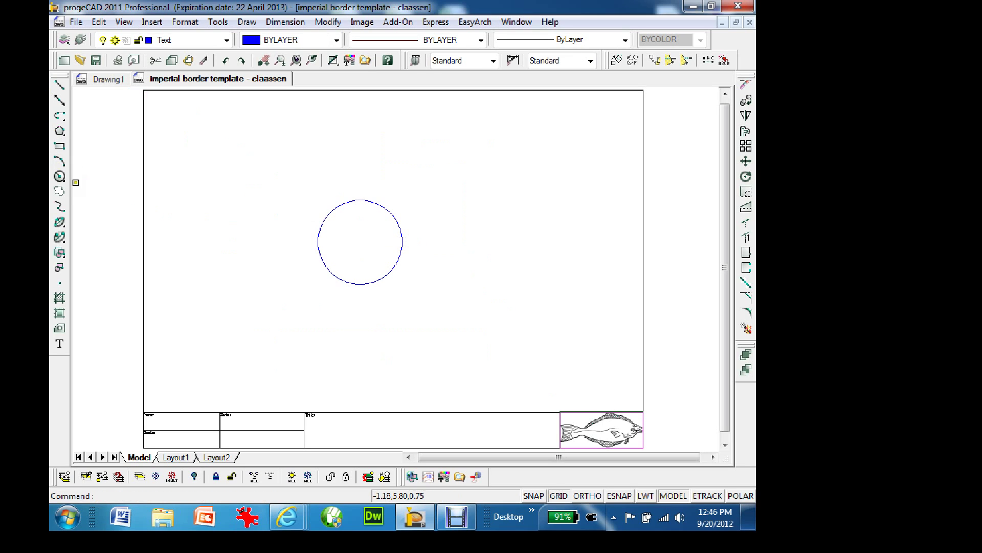
{"action": "left_click", "coordinate": [60, 176]}
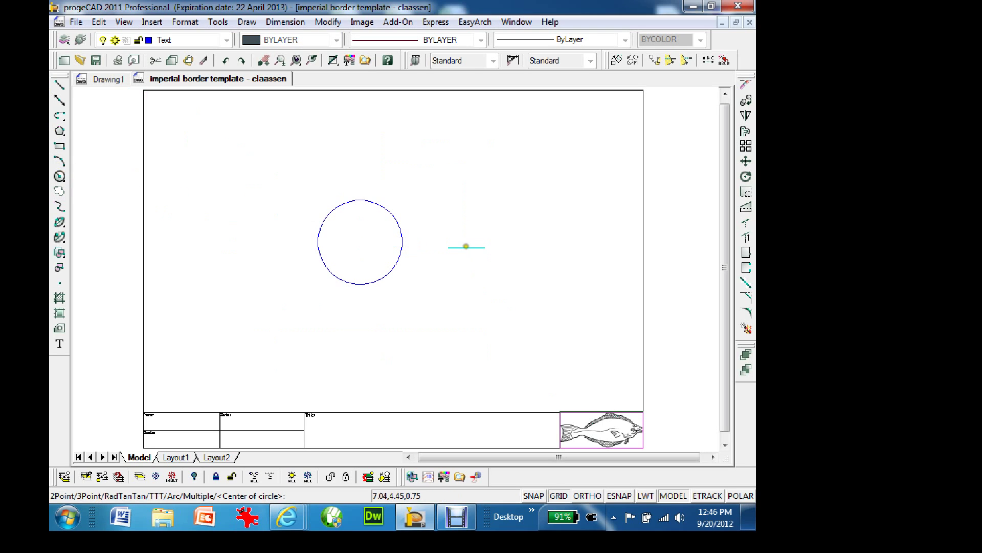
{"action": "left_click", "coordinate": [466, 247]}
{"action": "left_click", "coordinate": [487, 245]}
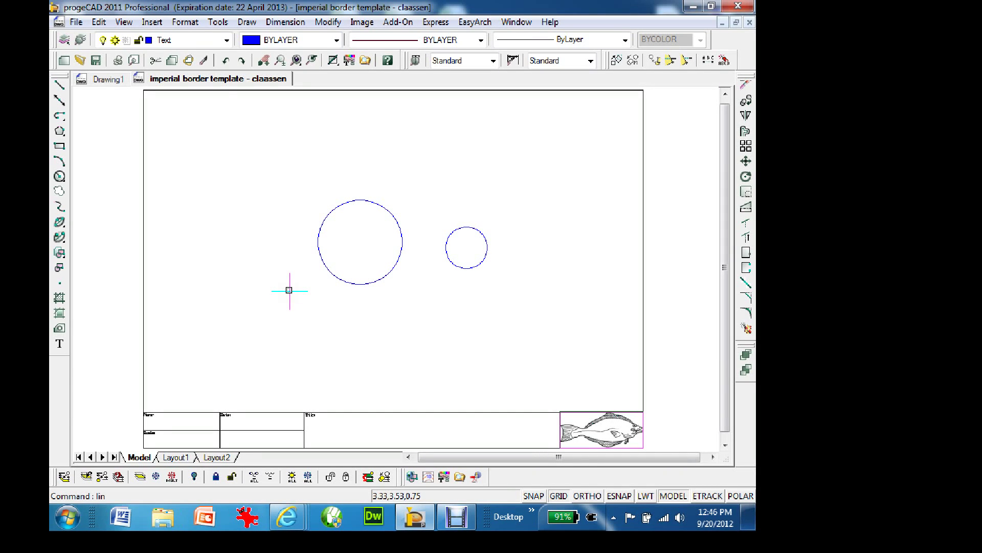
Step: Draw a line tangent to both circles along their upper sides, using tangent snaps for its start and end points
{"action": "key", "text": "Return"}
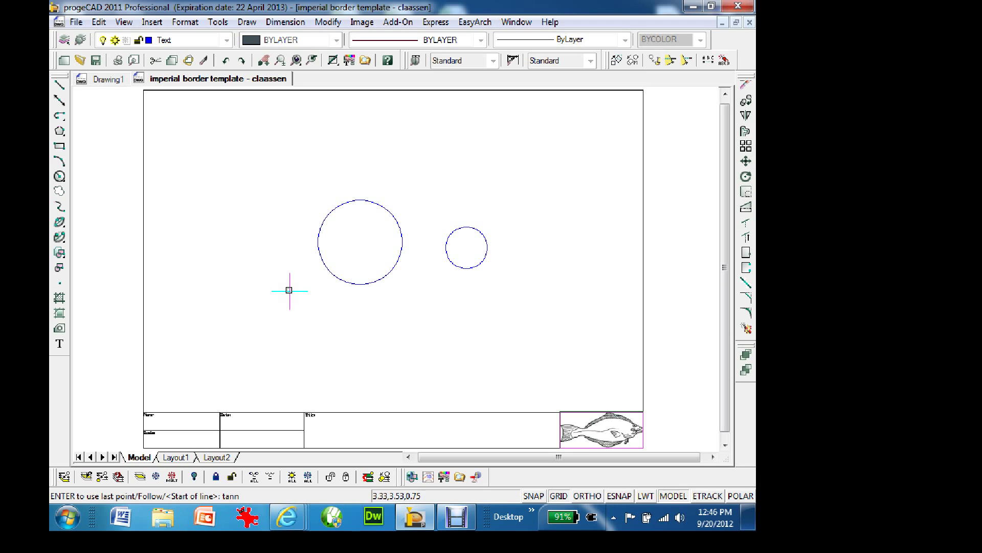
{"action": "key", "text": "Return"}
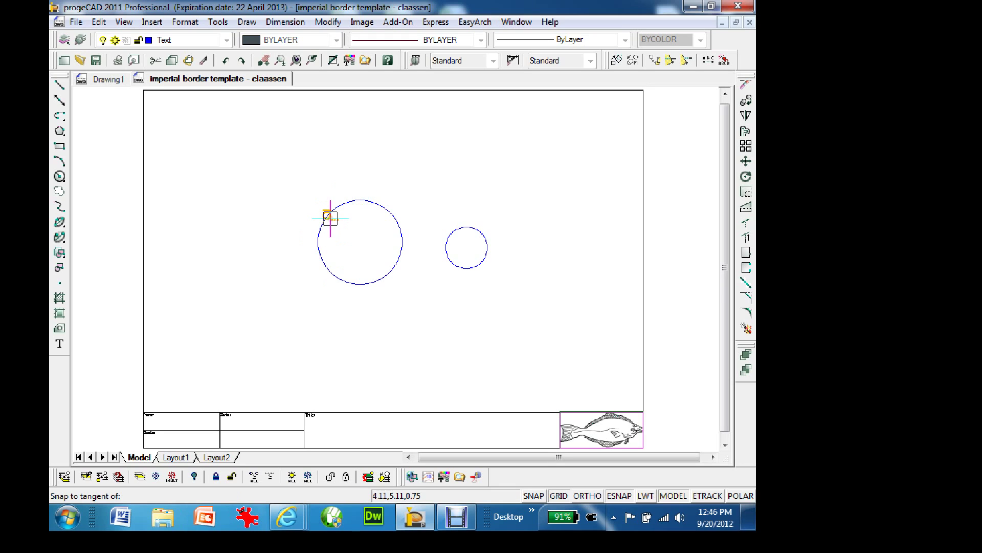
{"action": "left_click", "coordinate": [330, 219]}
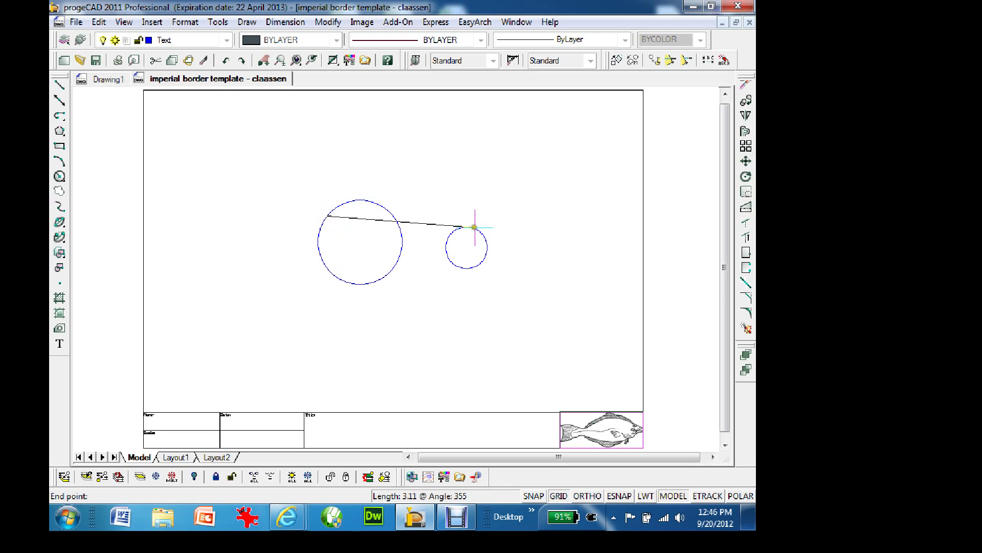
{"action": "type", "text": "tan"}
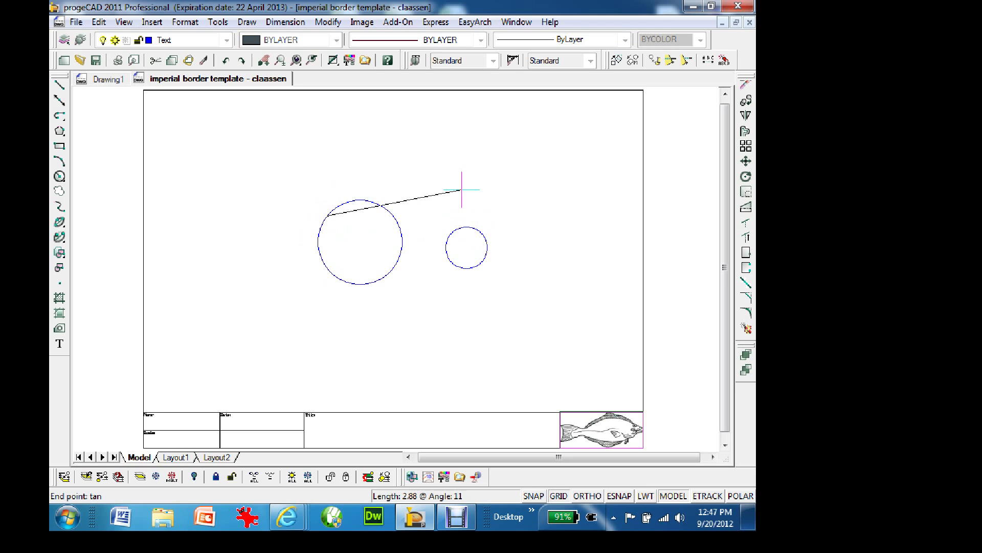
{"action": "key", "text": "Return"}
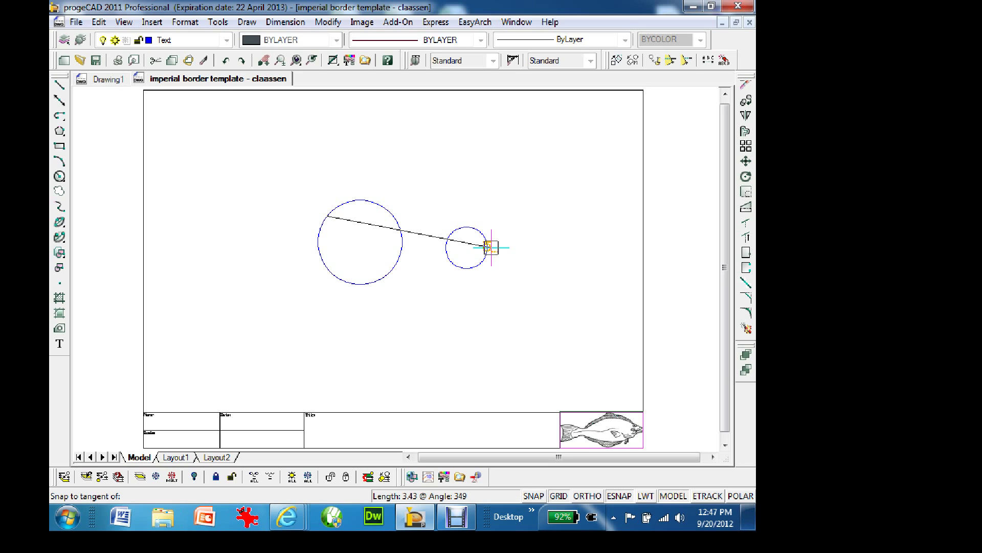
{"action": "left_click", "coordinate": [488, 243]}
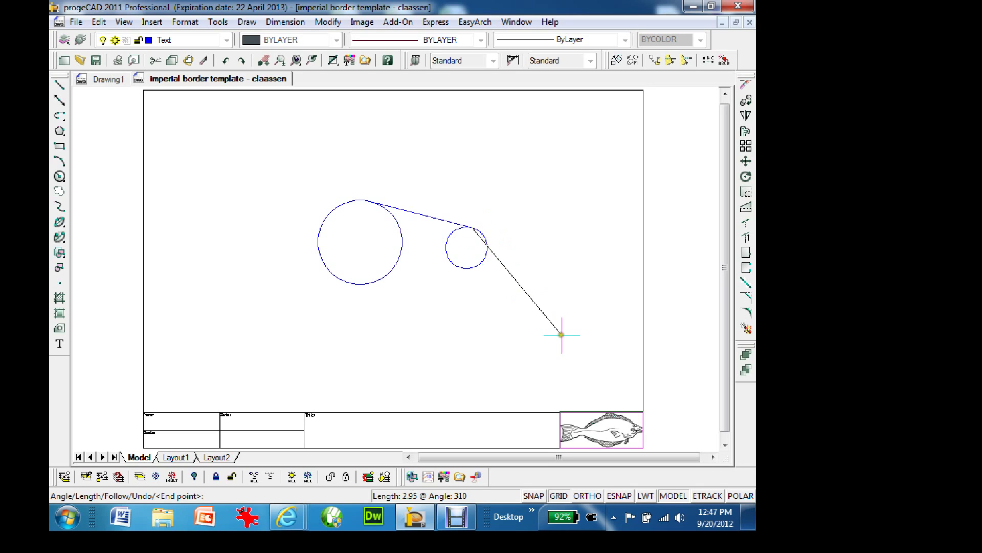
Step: Draw a second line tangent to both circles along their lower sides, using tangent snaps for its start and end points
{"action": "key", "text": "Return"}
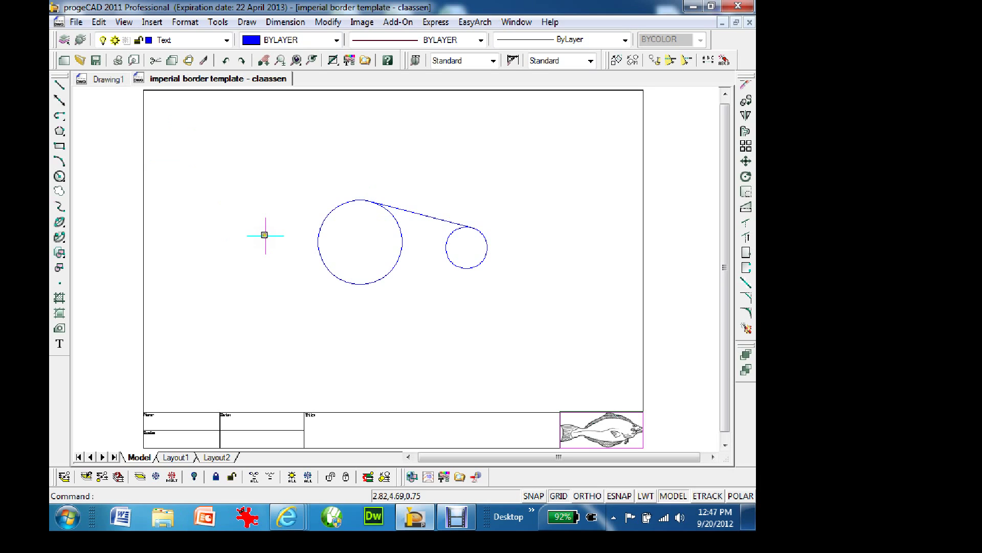
{"action": "key", "text": "Return"}
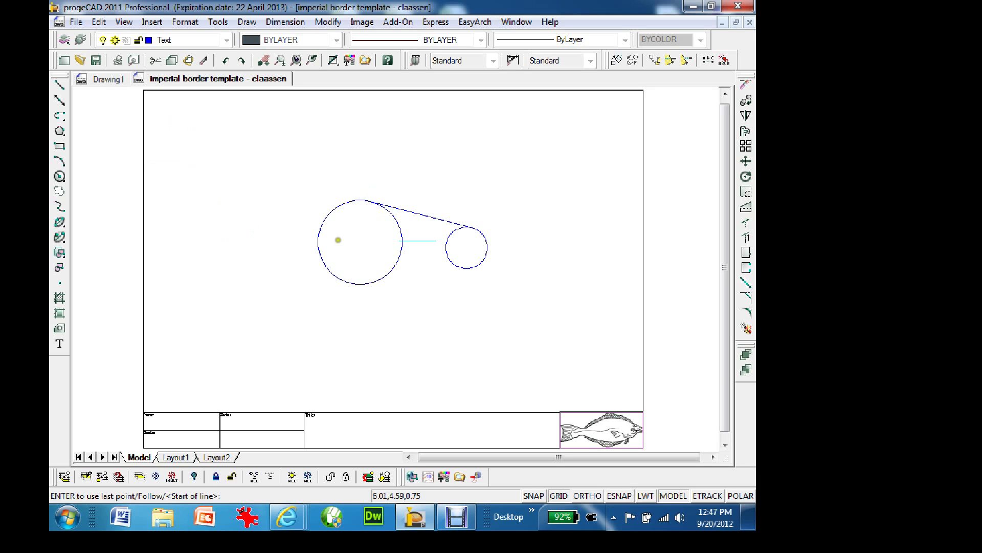
{"action": "type", "text": "ta"}
{"action": "key", "text": "Return"}
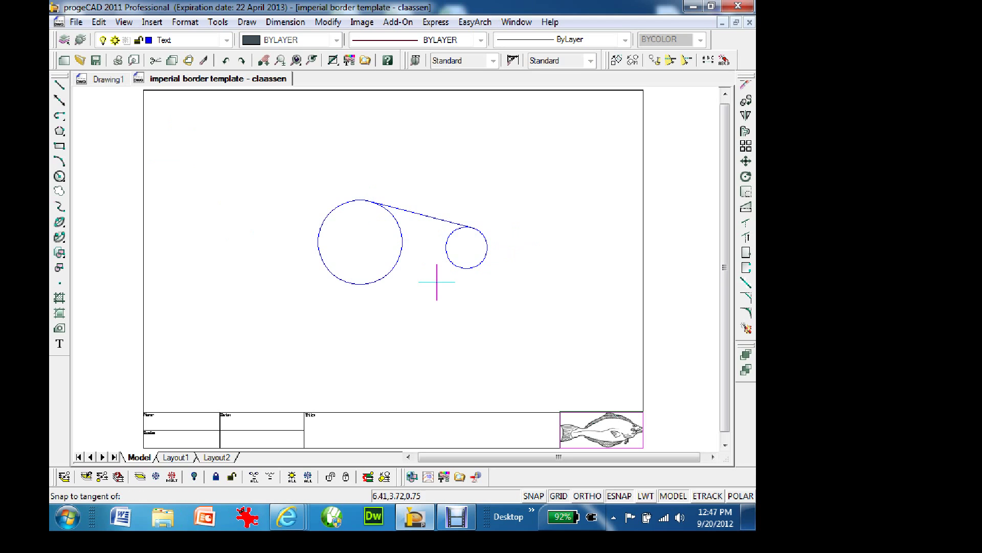
{"action": "left_click", "coordinate": [325, 255]}
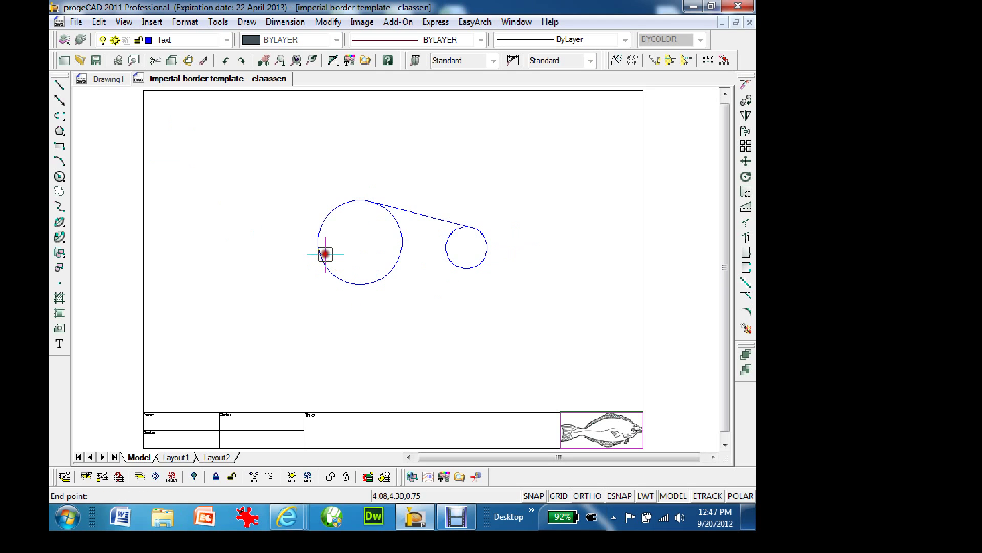
{"action": "type", "text": "ta"}
{"action": "key", "text": "Return"}
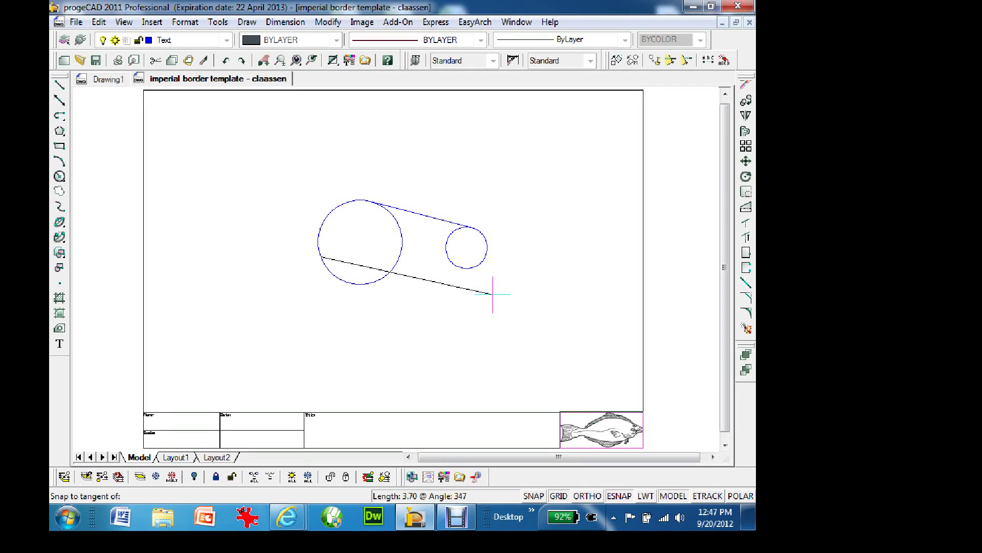
{"action": "left_click", "coordinate": [445, 250]}
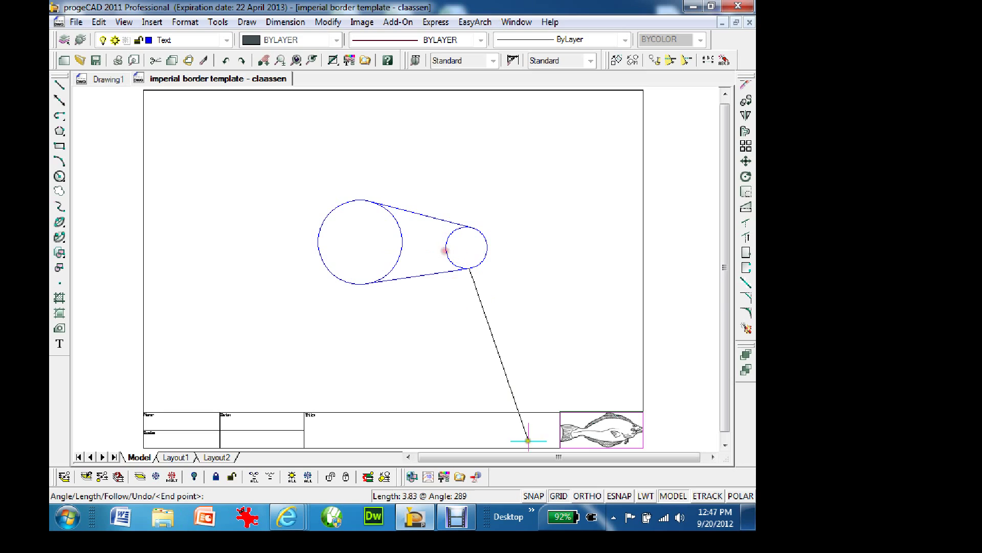
{"action": "key", "text": "Return"}
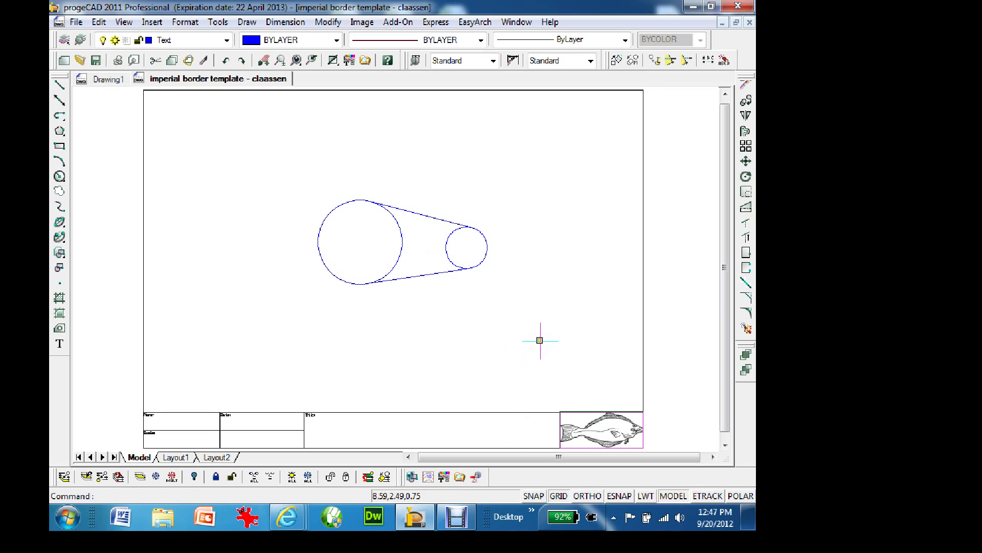
Step: Try trimming the small circle's inner arc with both tangent lines as cutting edges, and undo the trim
{"action": "type", "text": "trim"}
{"action": "key", "text": "Return"}
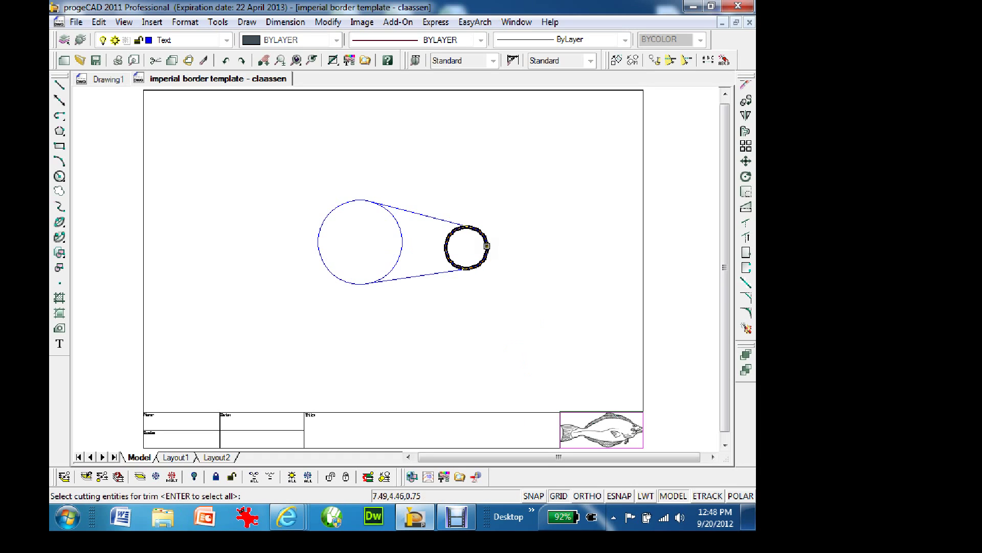
{"action": "left_click", "coordinate": [443, 221]}
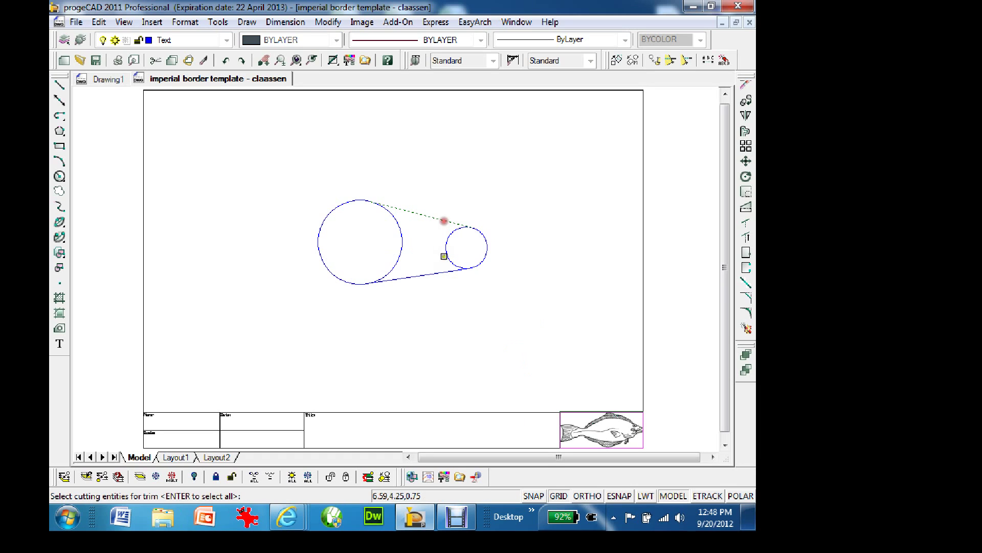
{"action": "left_click", "coordinate": [443, 271]}
{"action": "key", "text": "Return"}
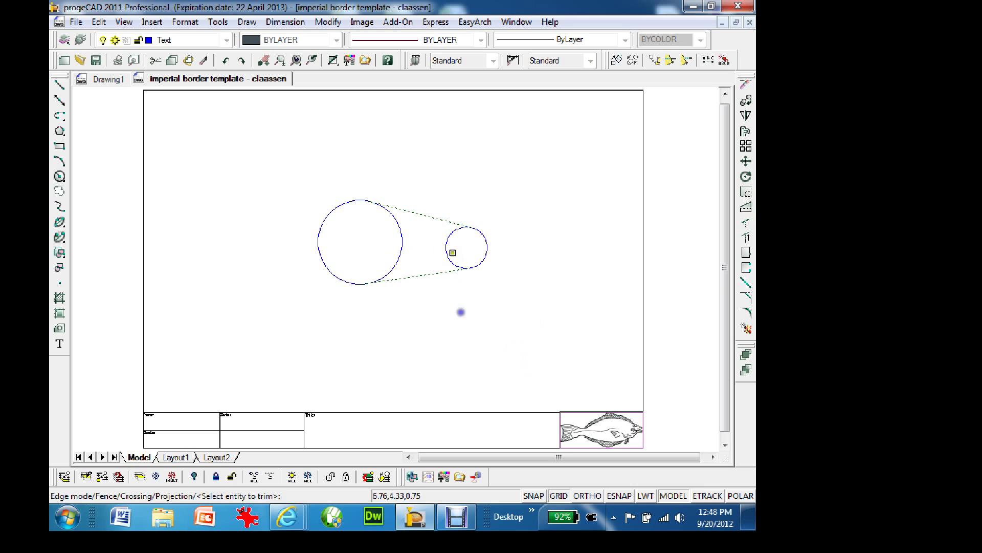
{"action": "left_click", "coordinate": [446, 244]}
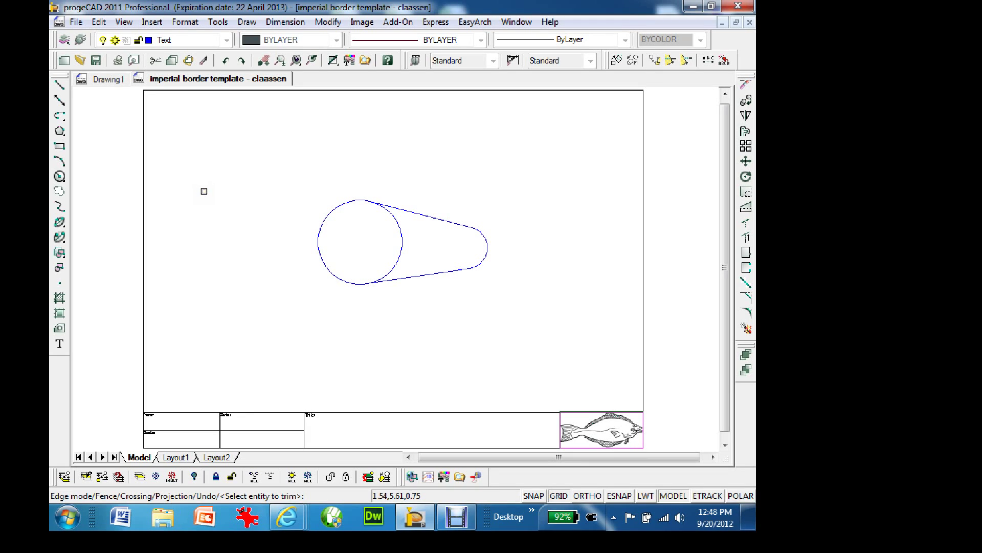
{"action": "key", "text": "F7"}
{"action": "key", "text": "Escape"}
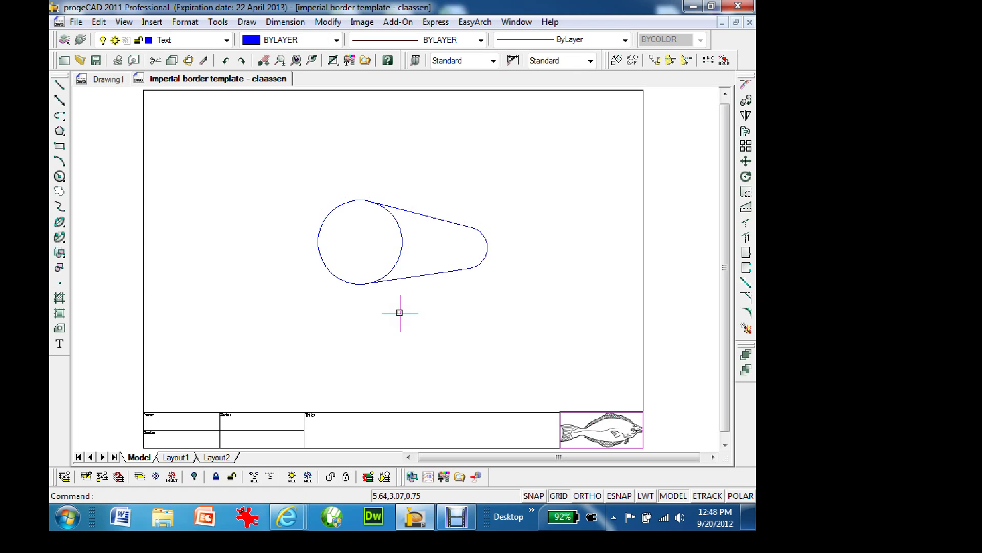
{"action": "key", "text": "Return"}
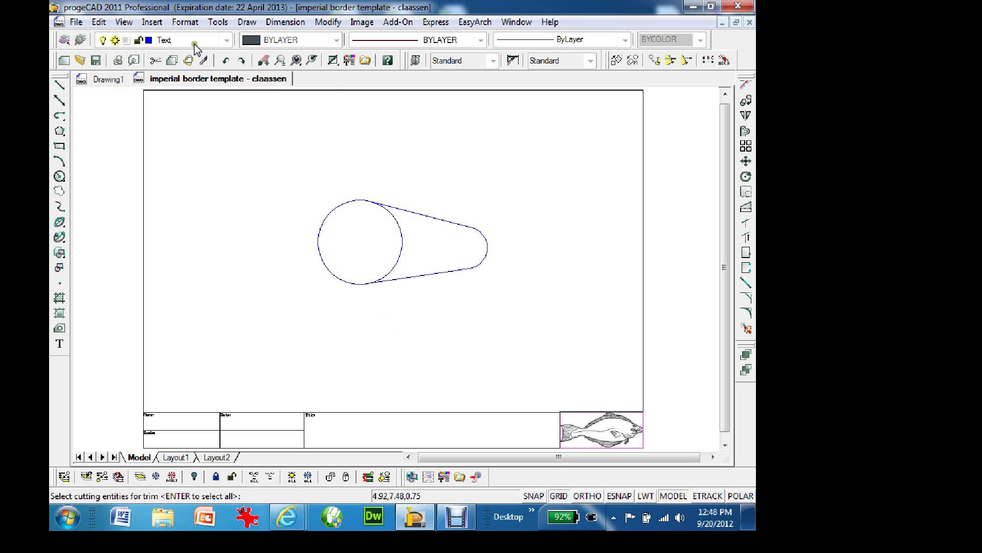
{"action": "left_click", "coordinate": [225, 61]}
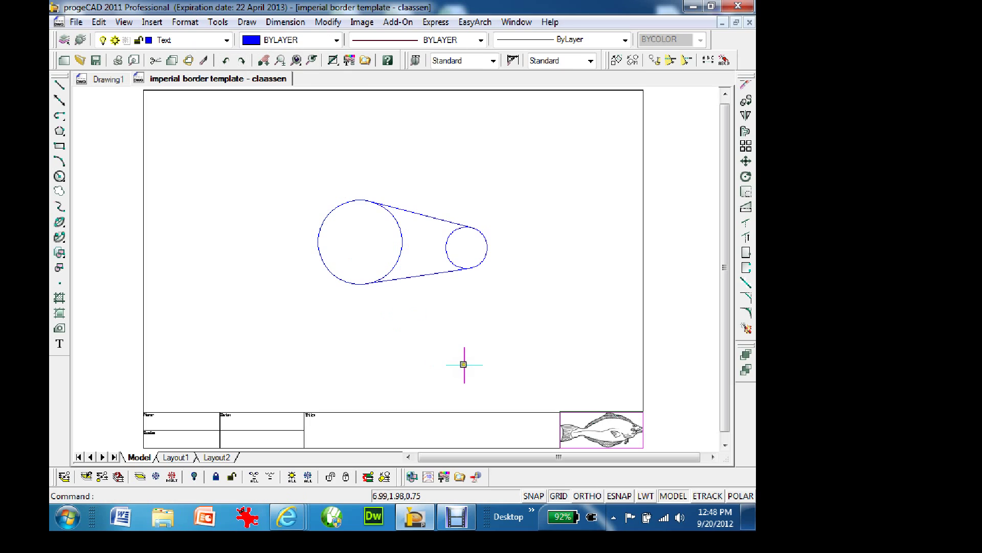
Step: Trim away the inner arcs of both circles, using the two tangent lines as cutting edges
{"action": "key", "text": "Return"}
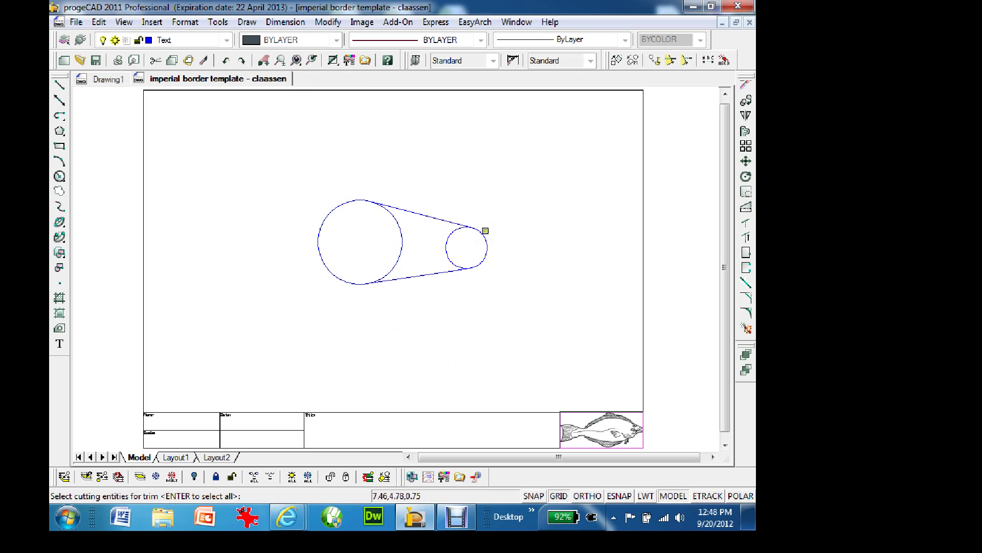
{"action": "left_click", "coordinate": [424, 213]}
{"action": "left_click", "coordinate": [419, 274]}
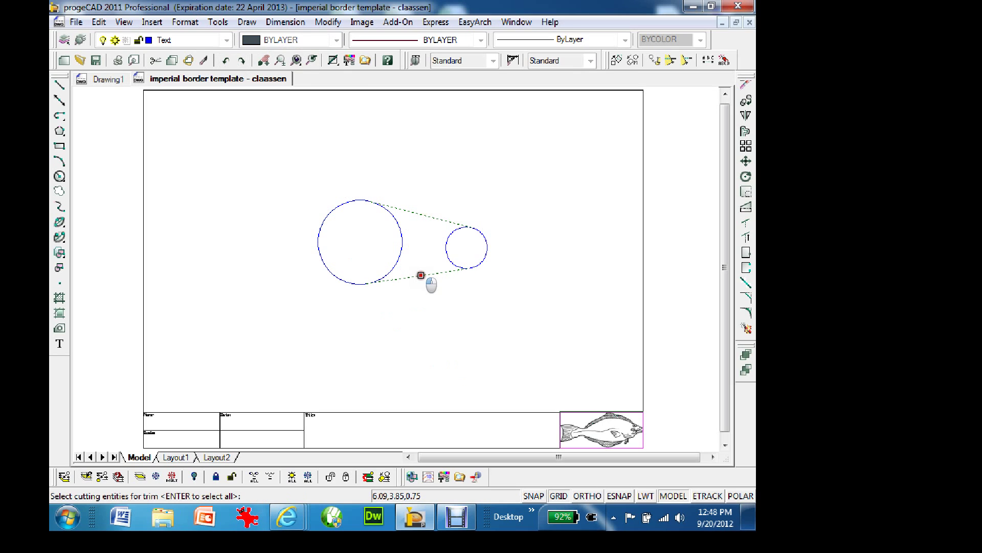
{"action": "key", "text": "Return"}
{"action": "left_click", "coordinate": [402, 242]}
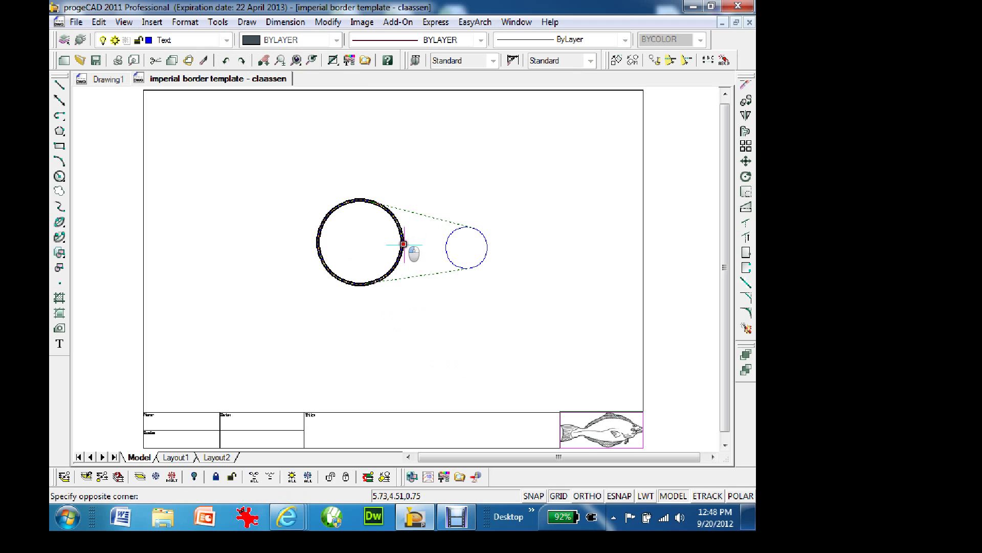
{"action": "left_click", "coordinate": [443, 249]}
{"action": "left_click", "coordinate": [445, 249]}
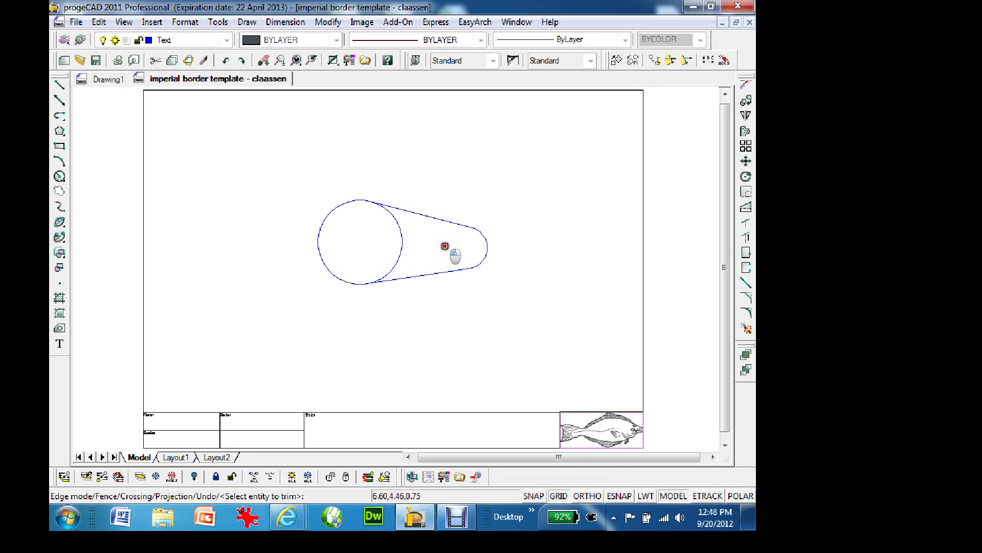
{"action": "left_click", "coordinate": [402, 247]}
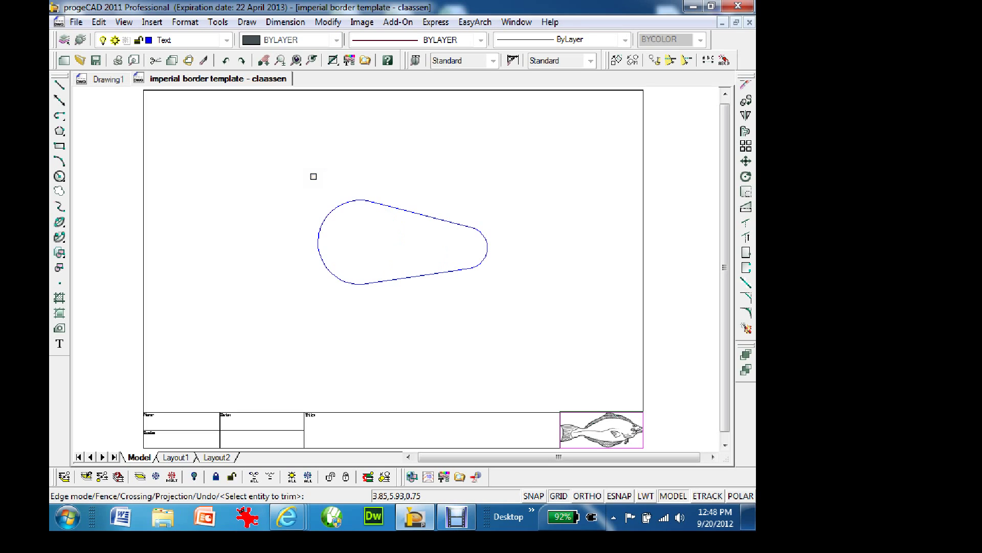
Step: Delete the whole trimmed outline made of two arcs and two tangent lines, keeping the border and title block
{"action": "left_click", "coordinate": [296, 185]}
{"action": "left_click", "coordinate": [553, 322]}
{"action": "key", "text": "Return"}
{"action": "left_click", "coordinate": [296, 174]}
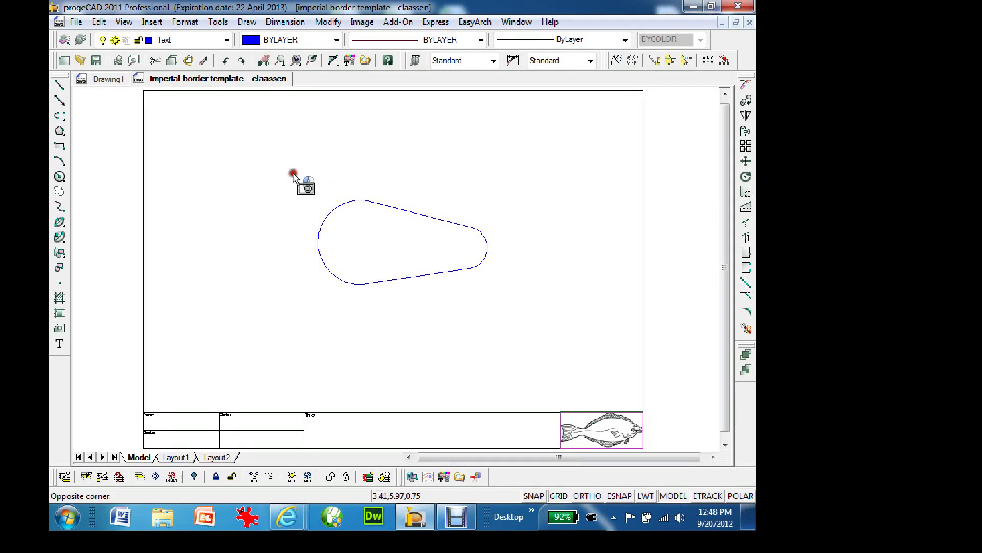
{"action": "left_click", "coordinate": [522, 322]}
{"action": "key", "text": "Delete"}
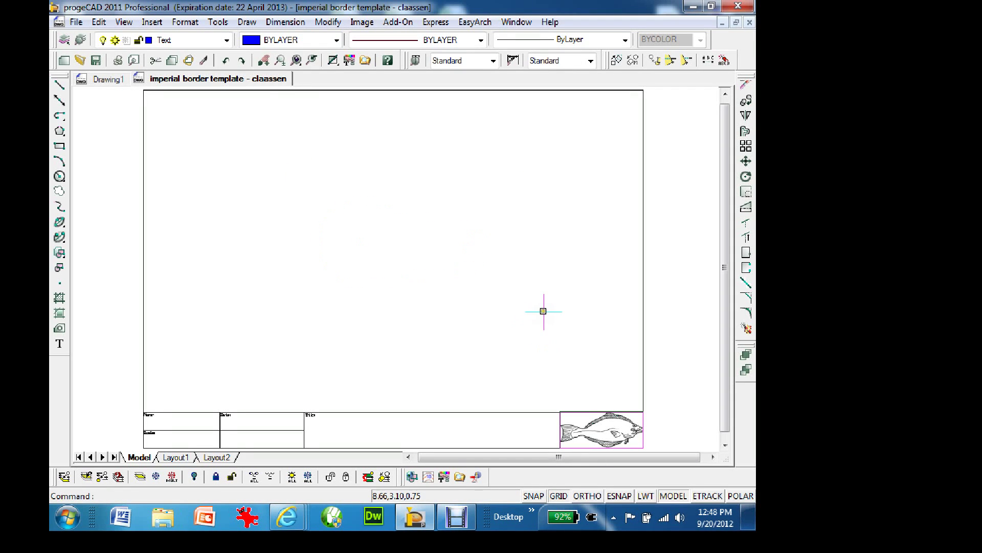